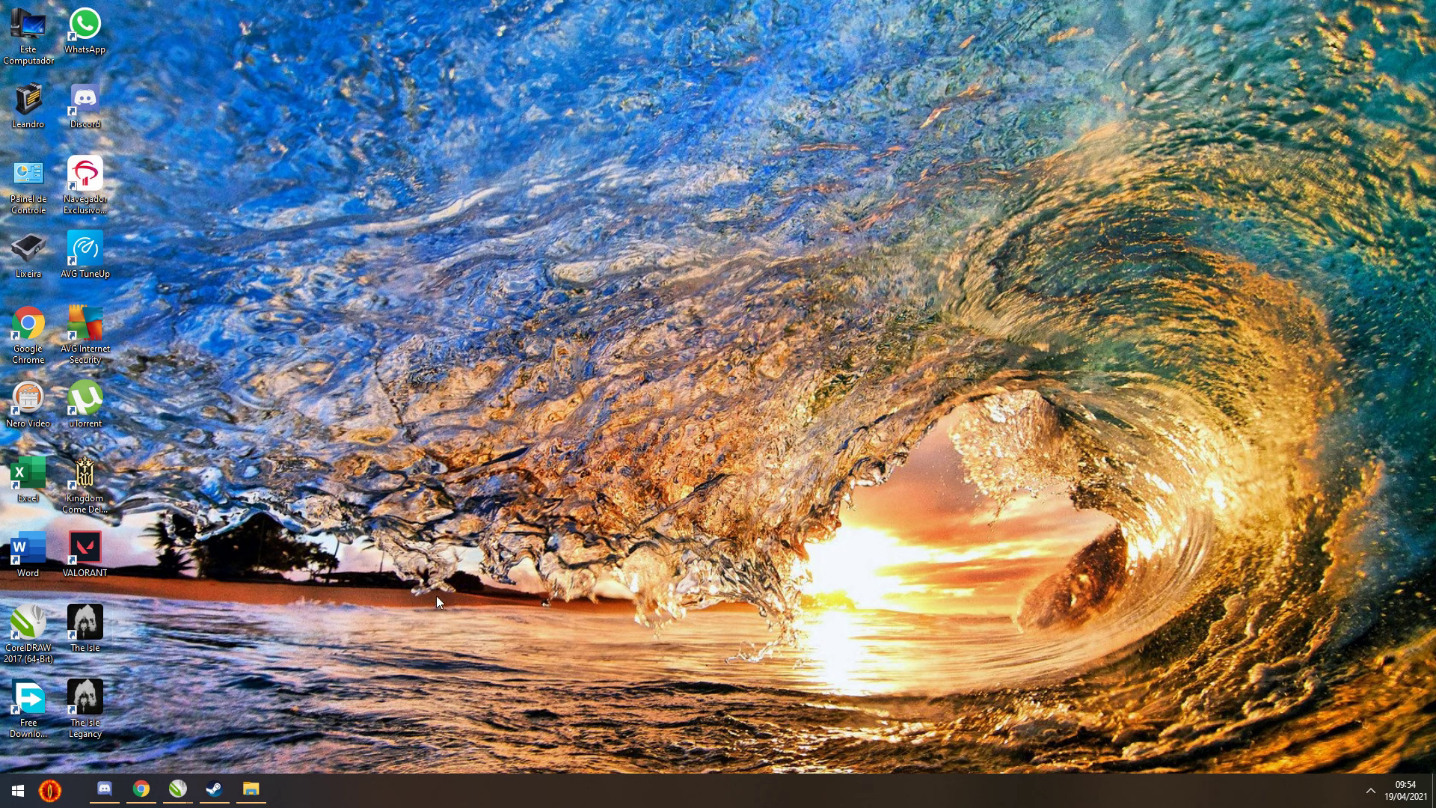
Switch to Steam and review the beta branches offered in the properties of The Isle, leaving the selection as it is
click(213, 790)
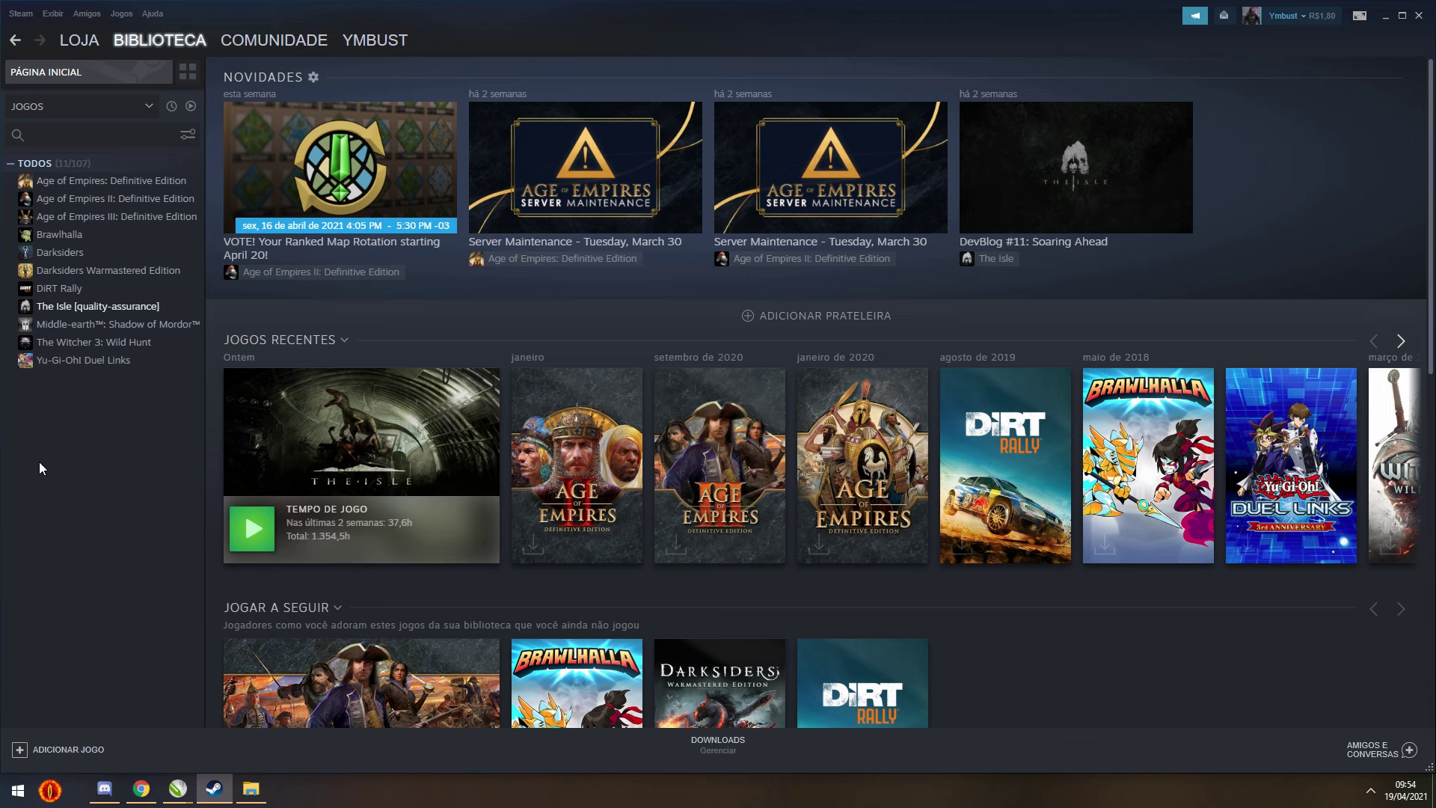
right_click(88, 313)
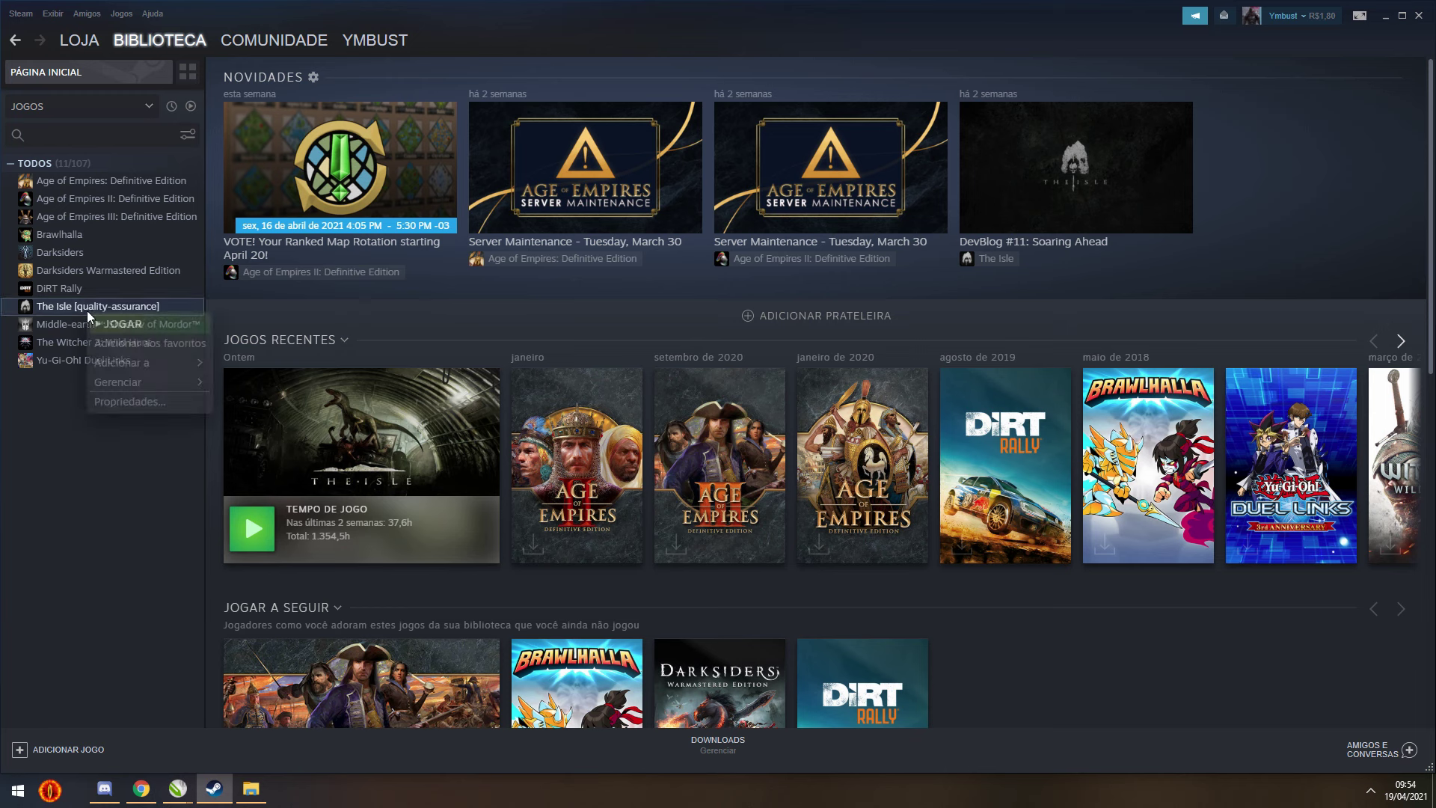
click(157, 408)
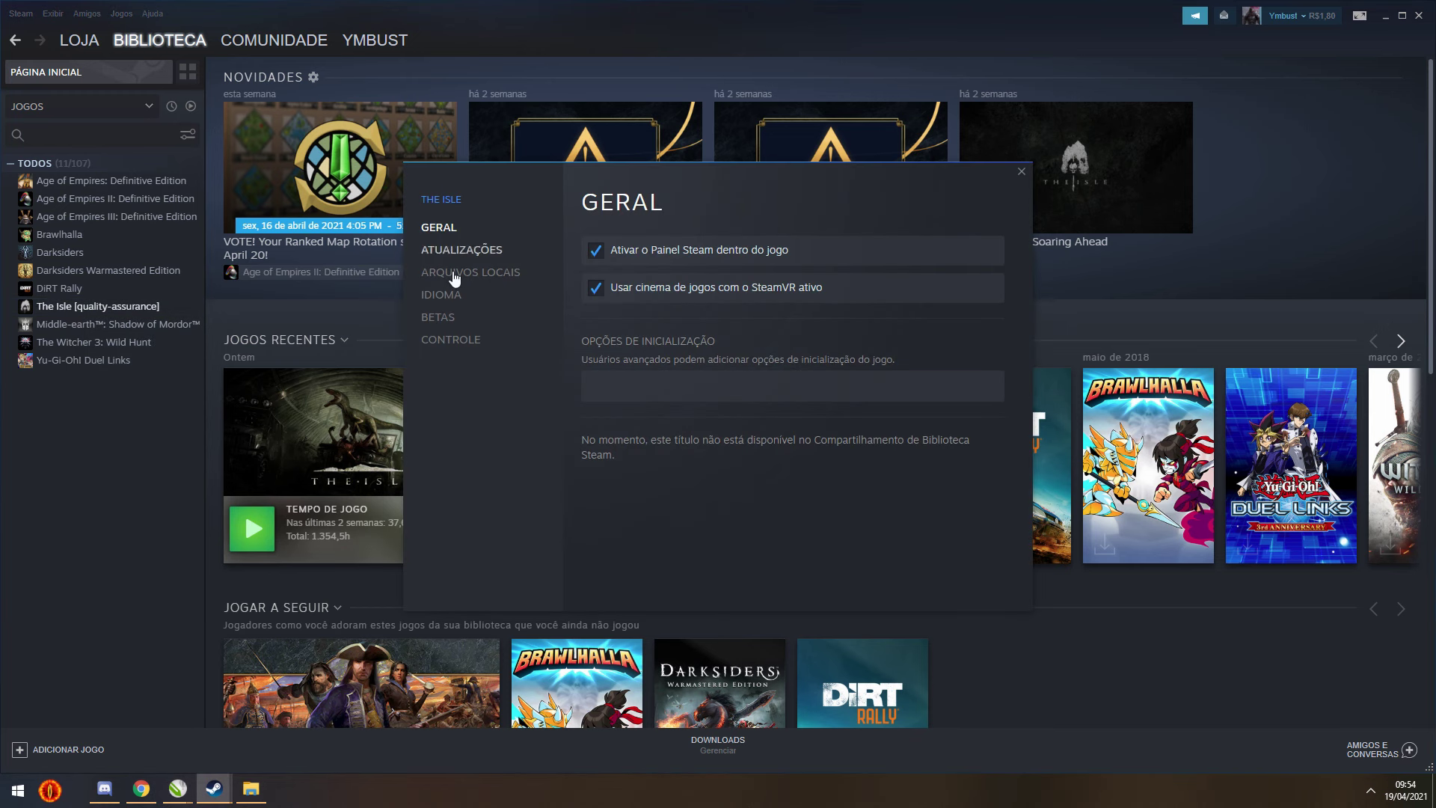
click(453, 320)
click(961, 271)
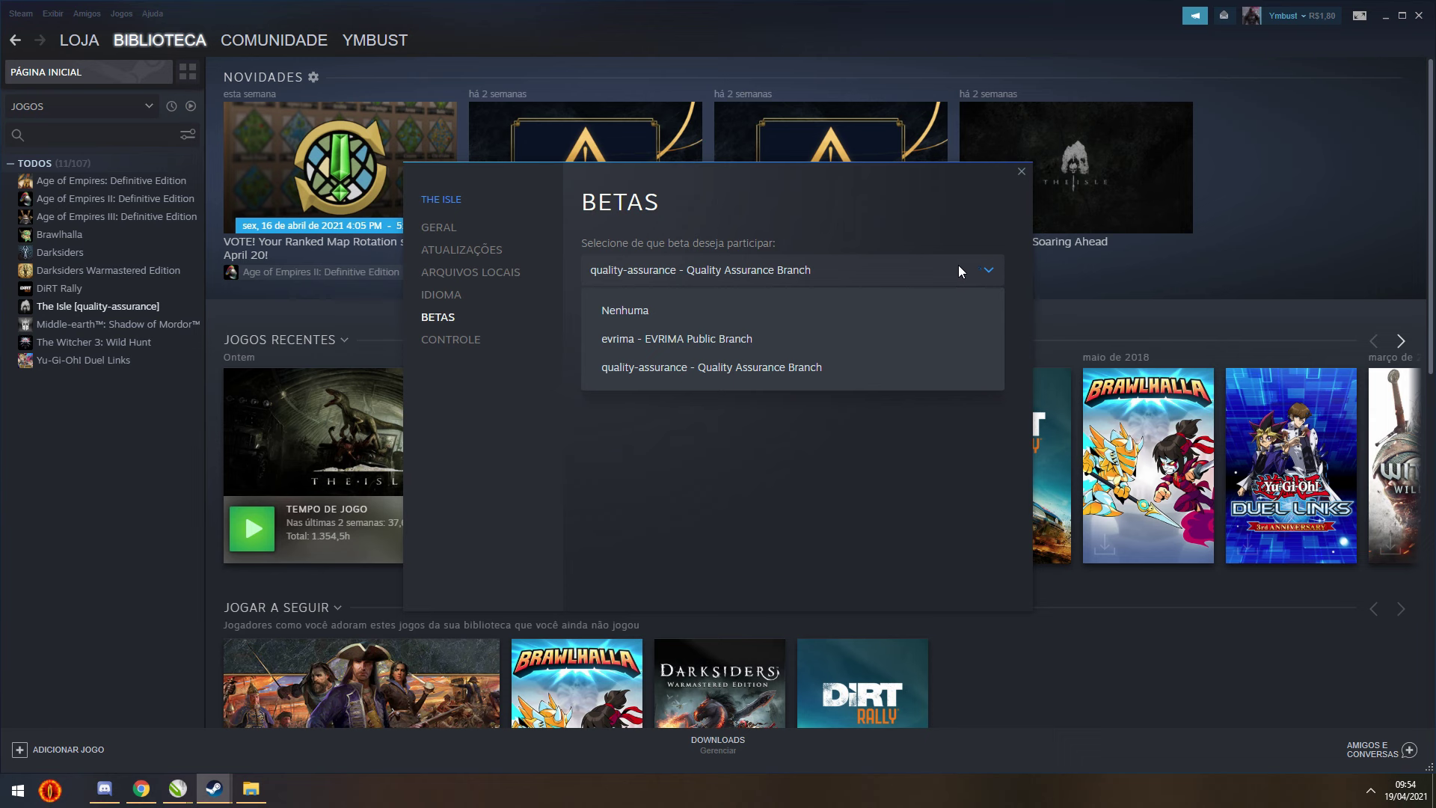
click(1014, 178)
click(1022, 174)
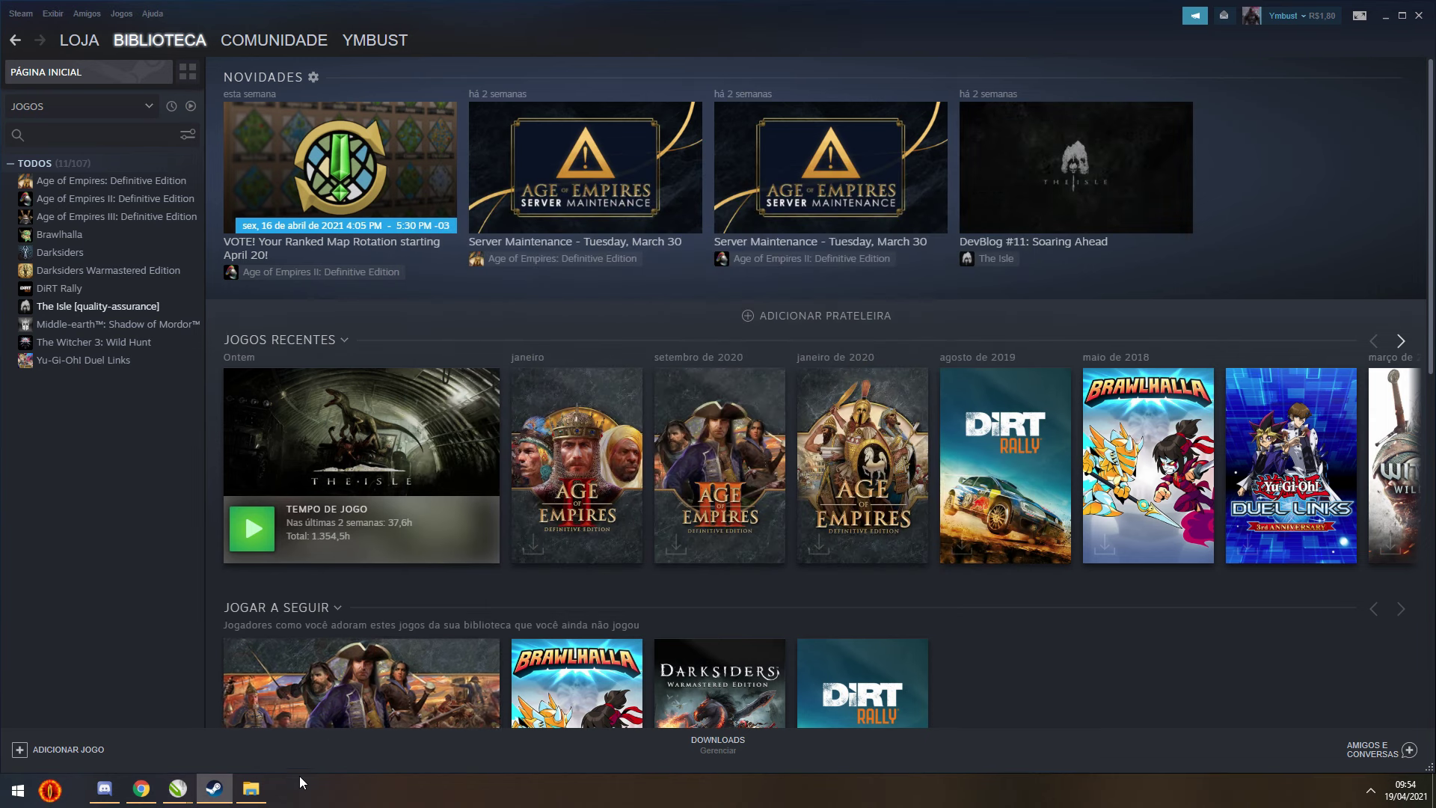
Switch to File Explorer and open the "screenshots - The Isle" shortcut in the Imagens folder
click(250, 789)
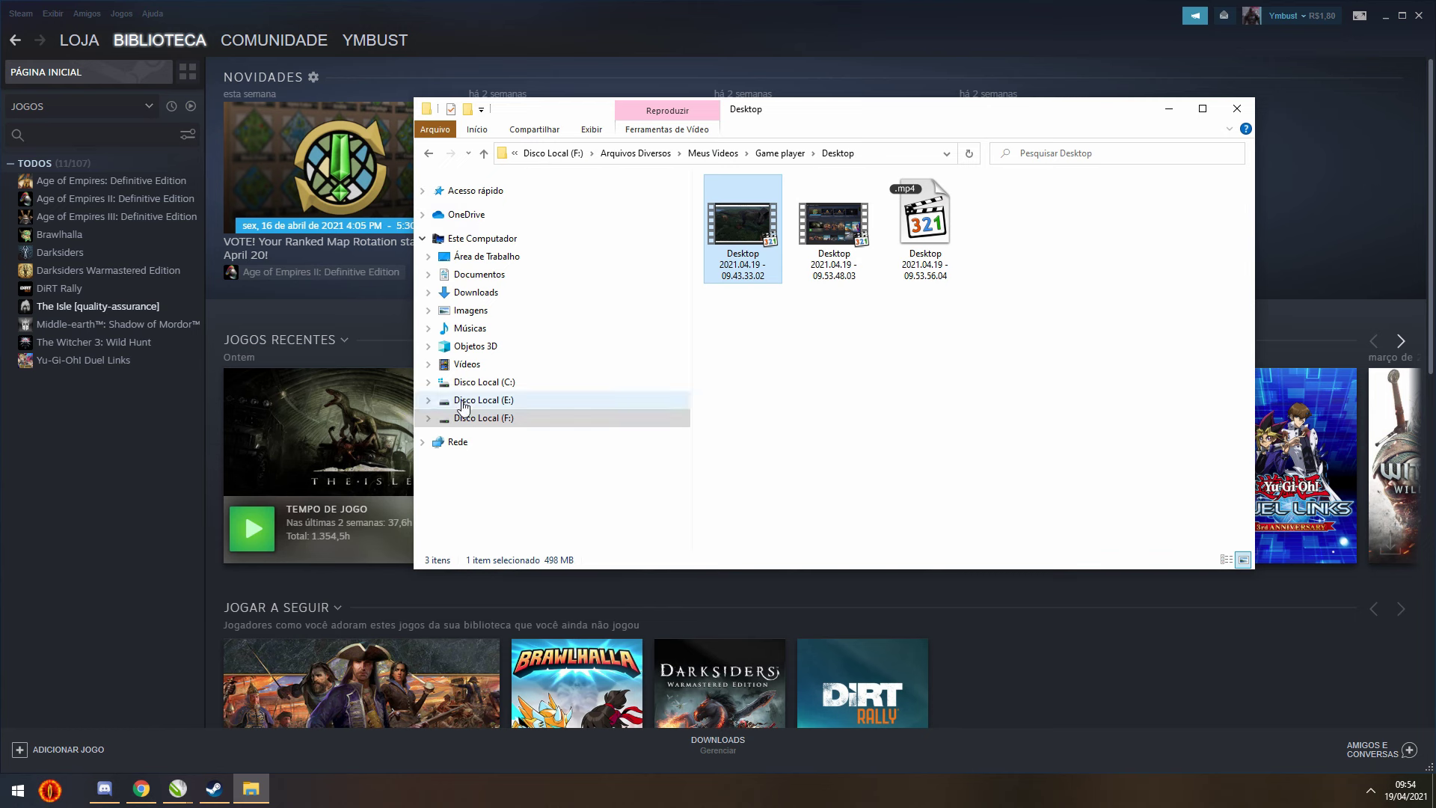
click(470, 311)
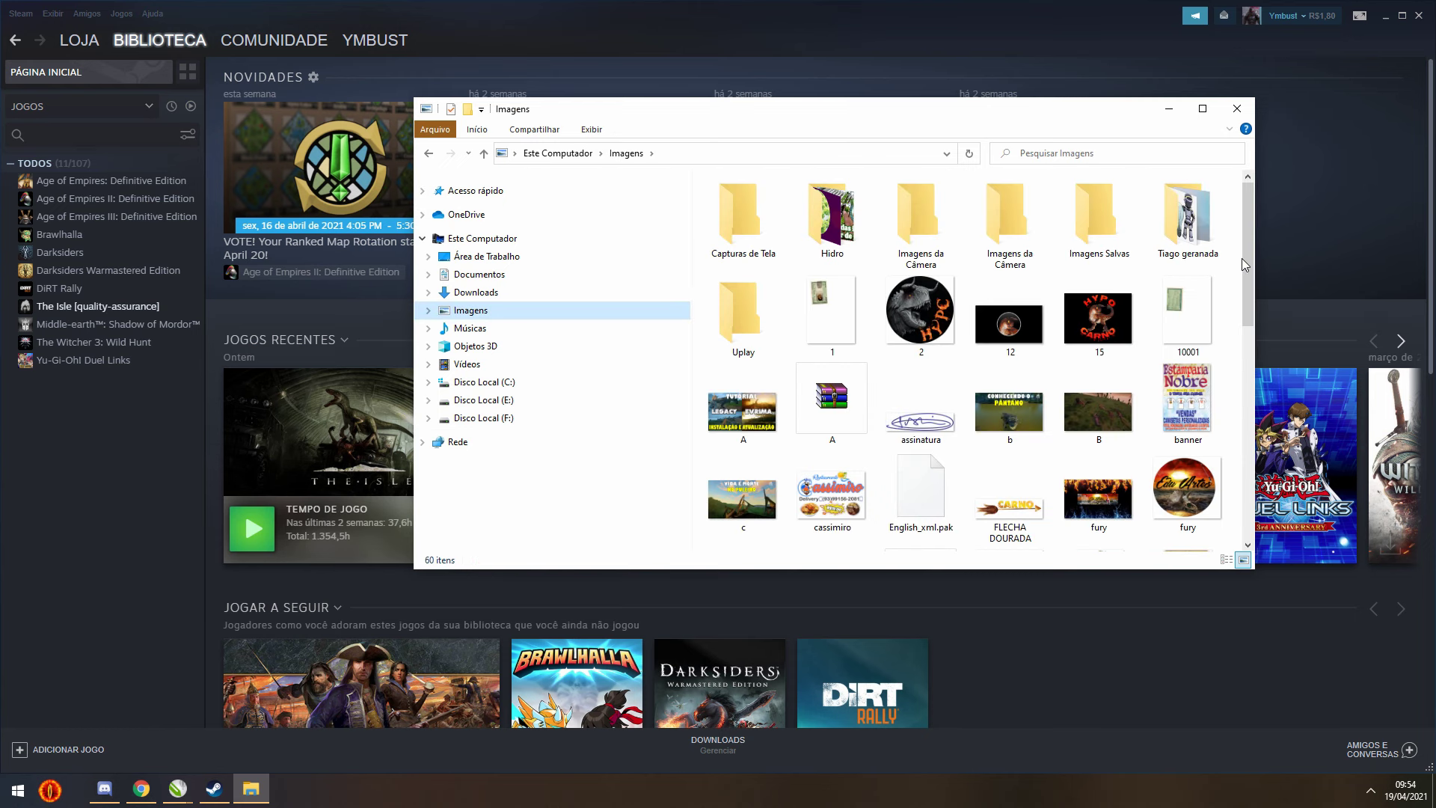
drag(1243, 258, 1224, 462)
scroll(809, 286, down, 1)
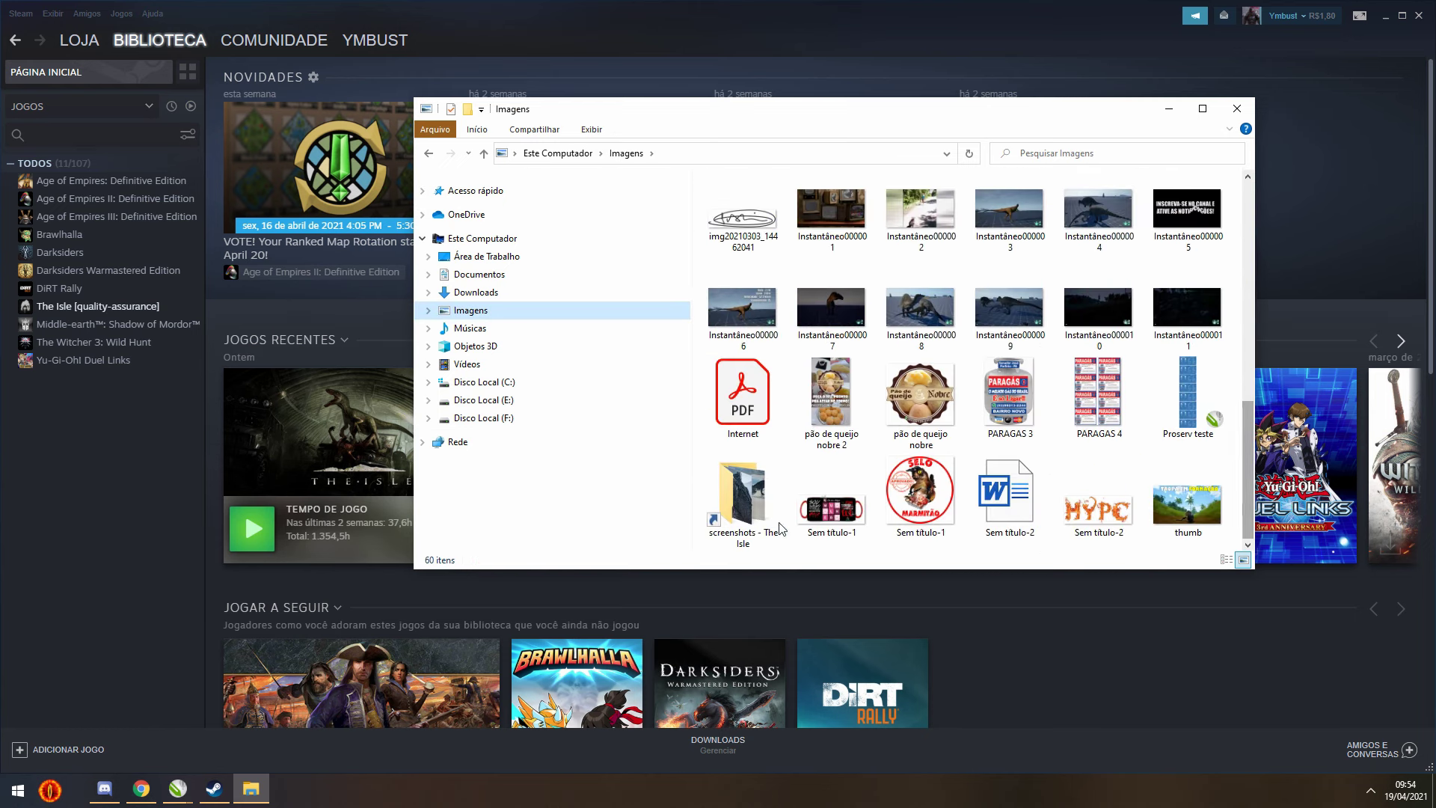
key(f)
scroll(775, 478, down, 3)
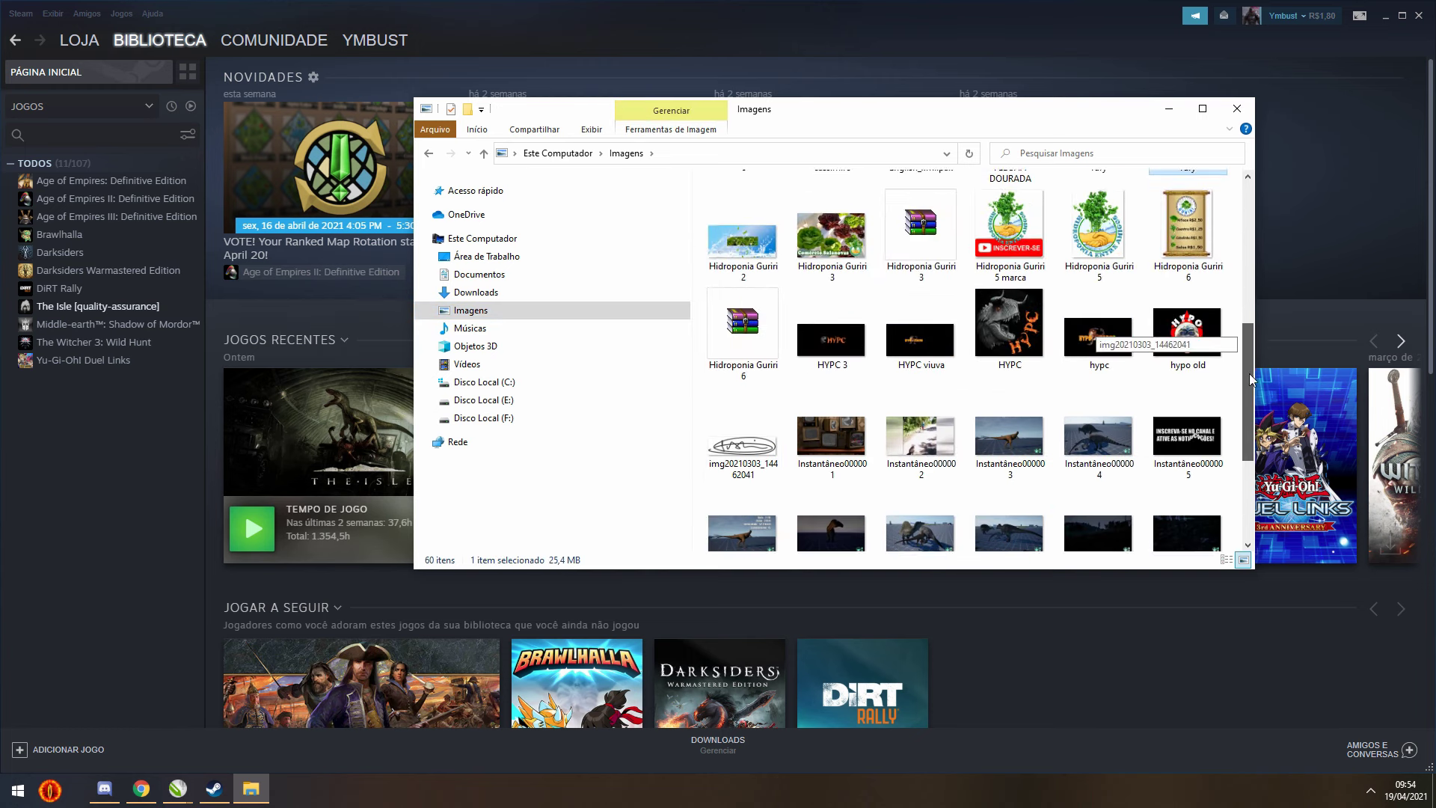
click(804, 487)
double_click(771, 483)
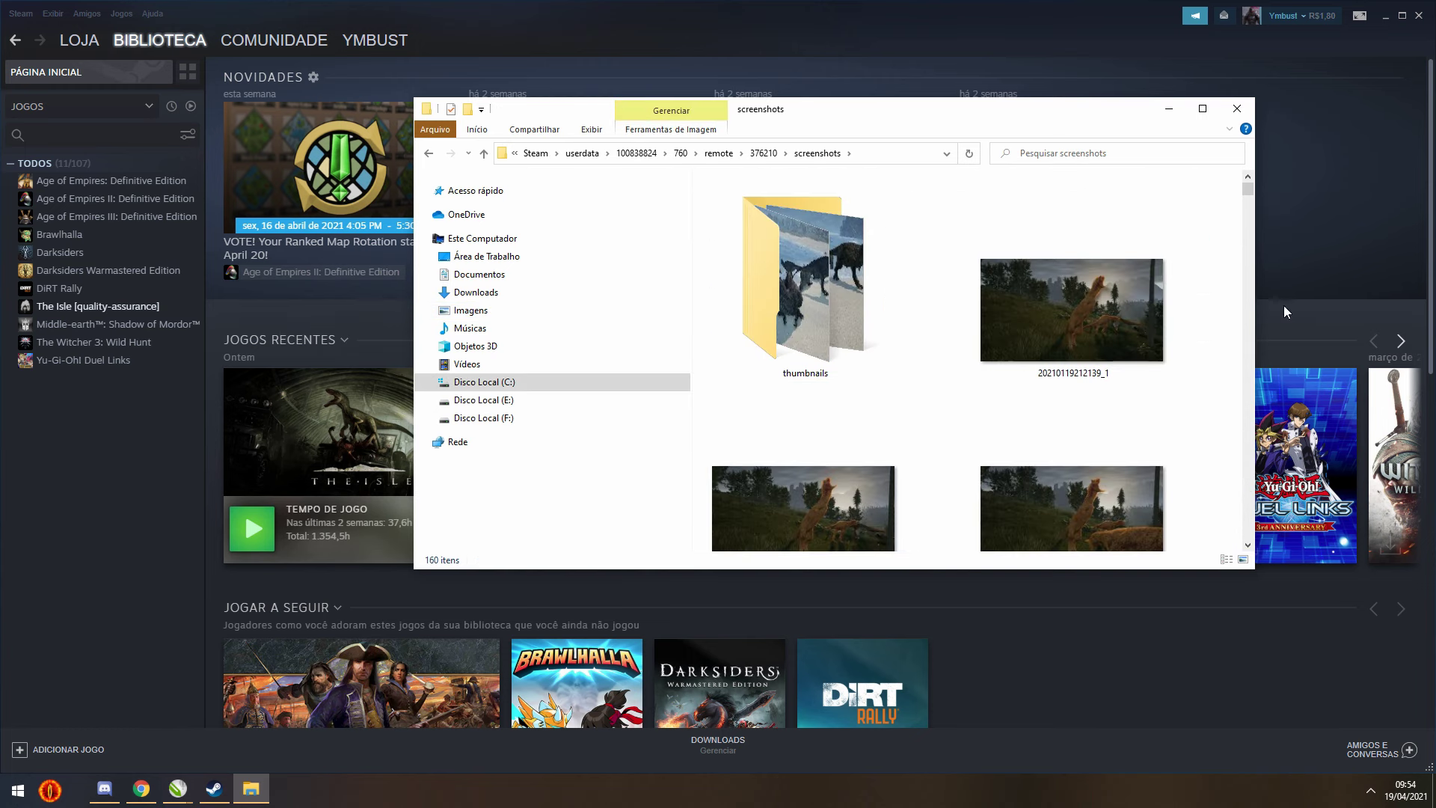
double_click(1120, 327)
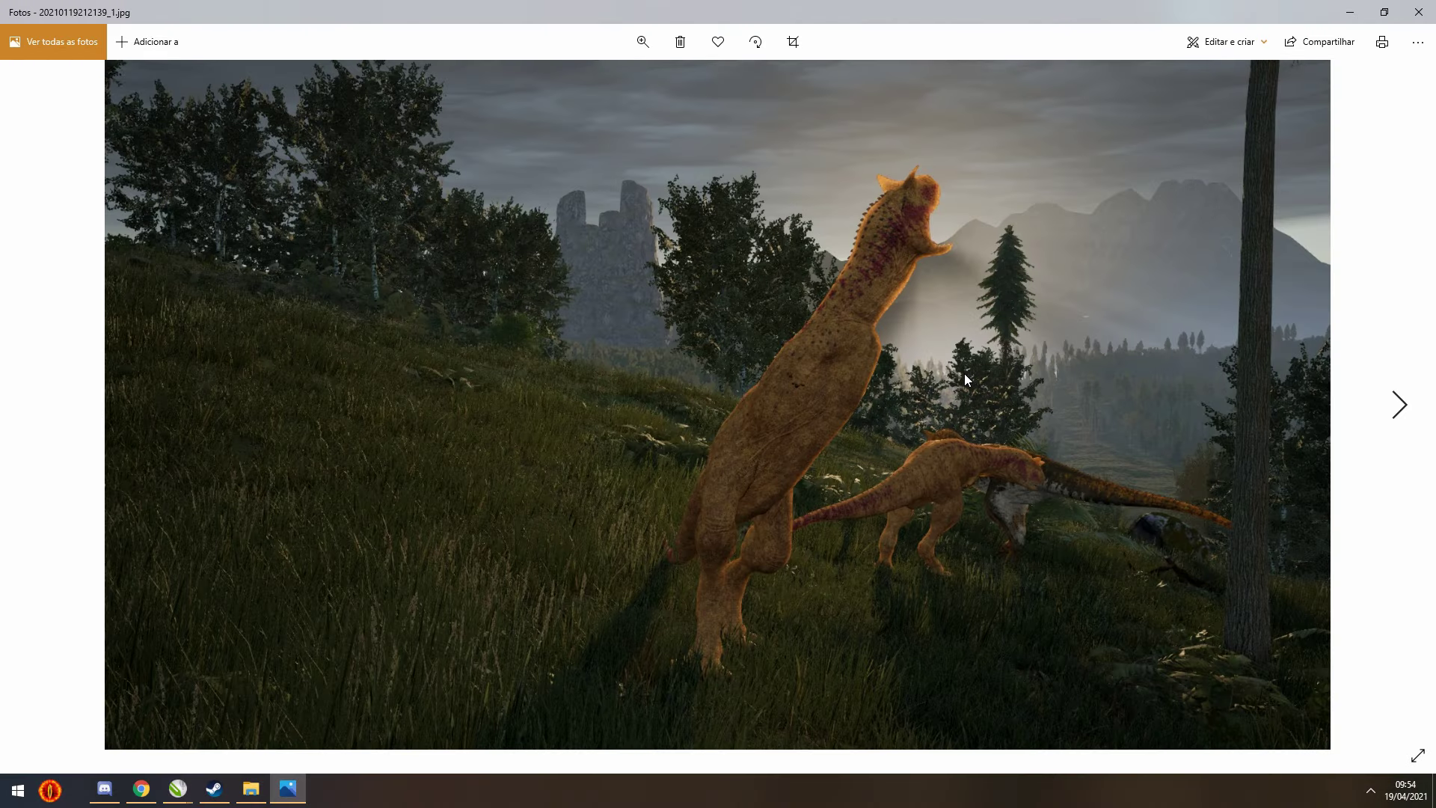
key(Right)
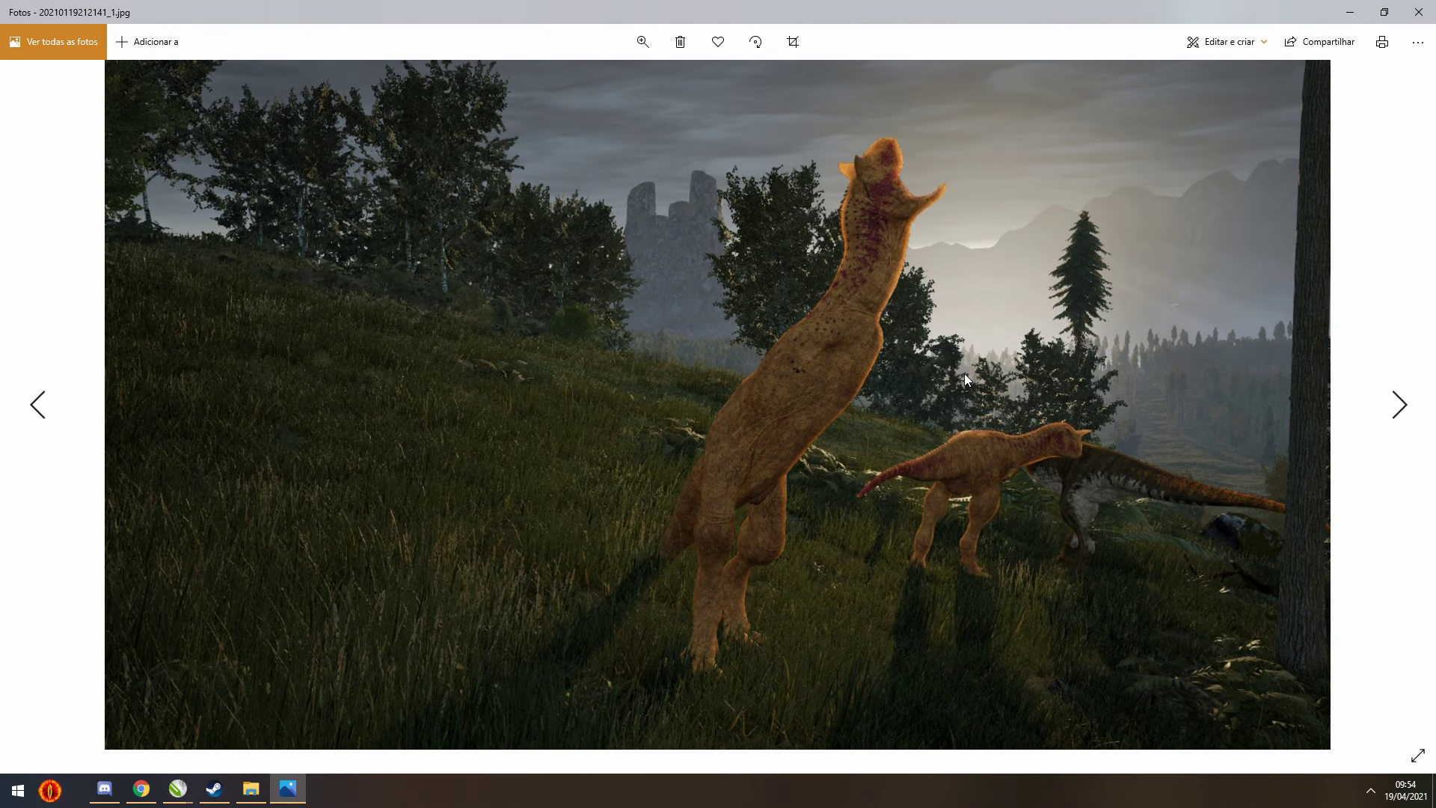
key(Right)
key(Right)
key(Right)
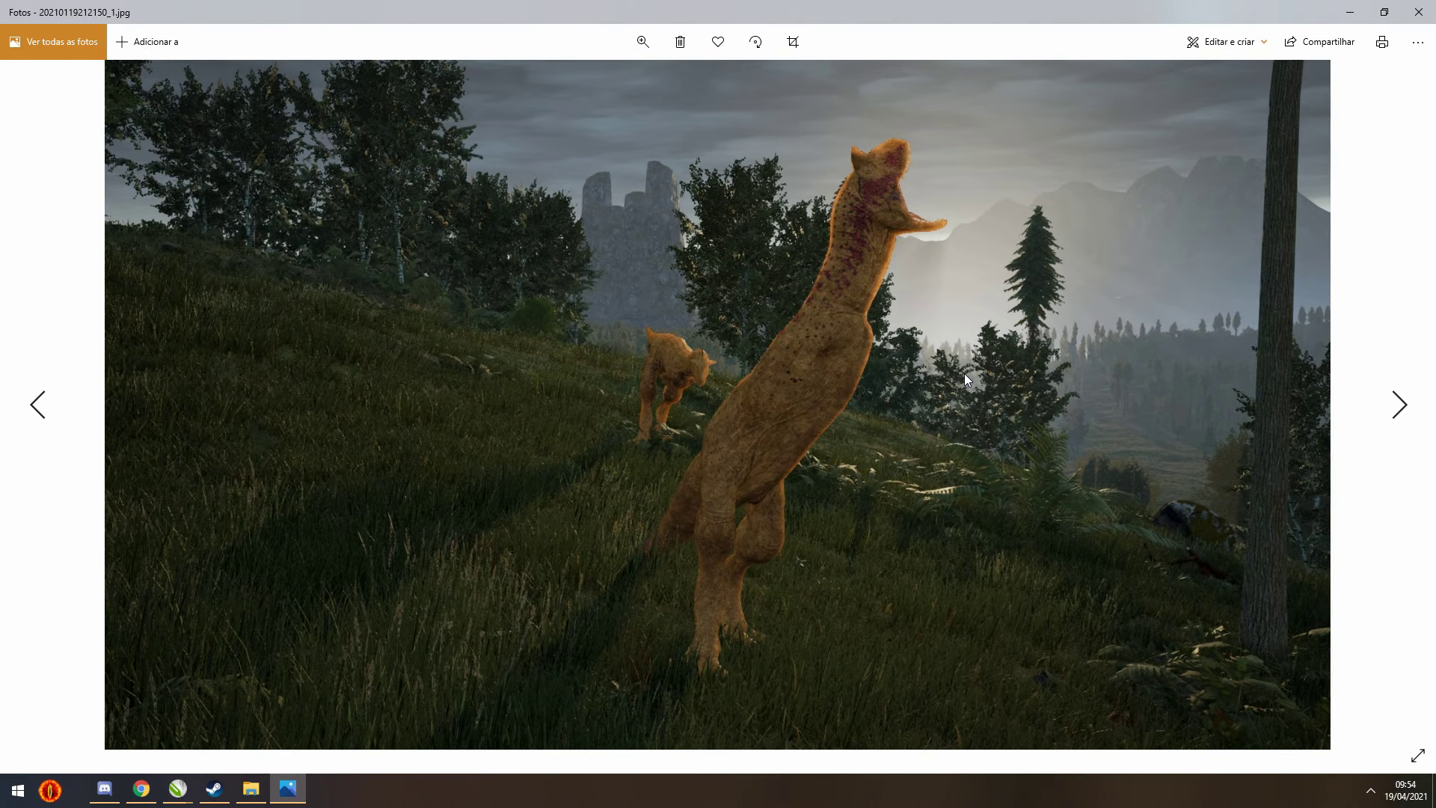
key(Right)
key(Right)
key(Right)
key(Right)
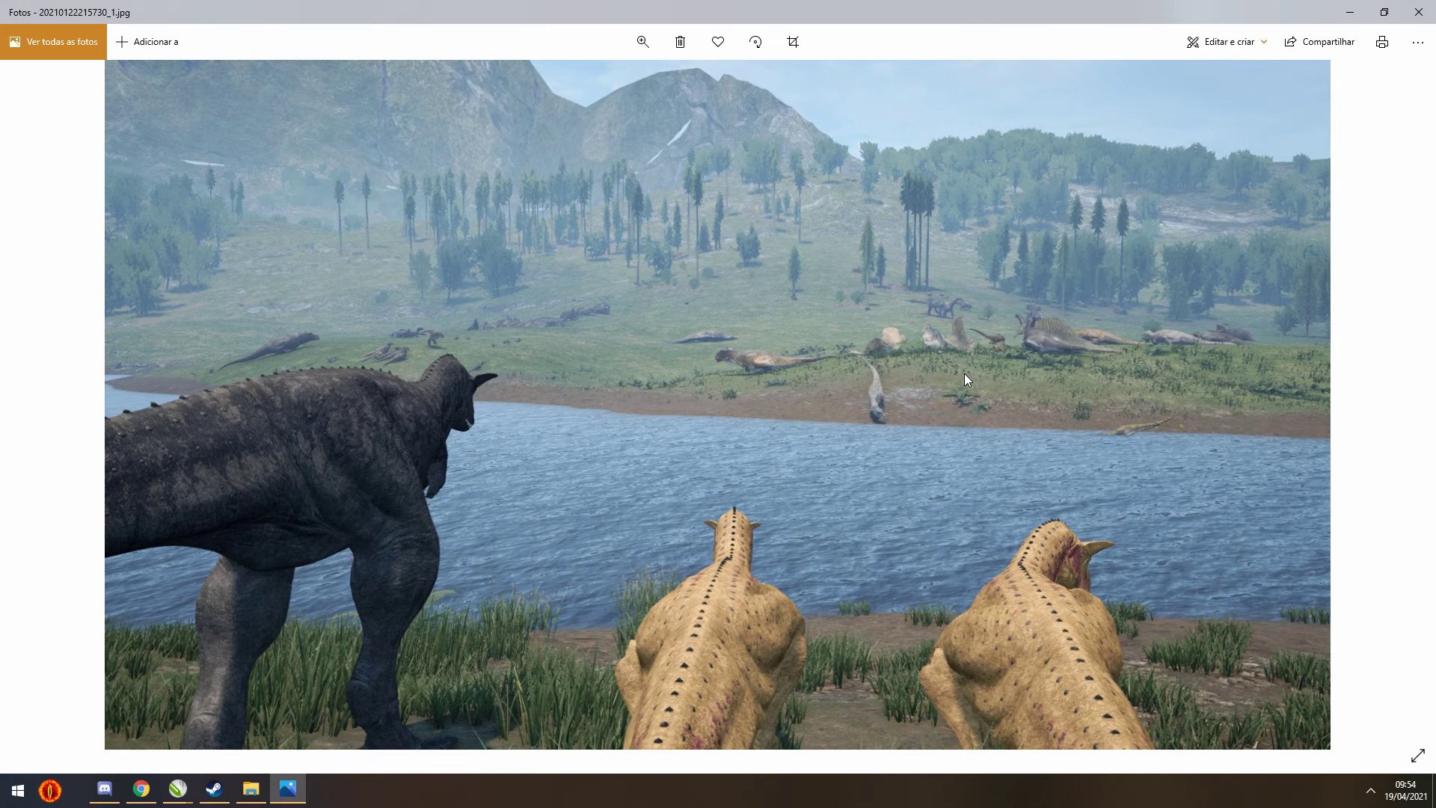
key(Right)
key(Right)
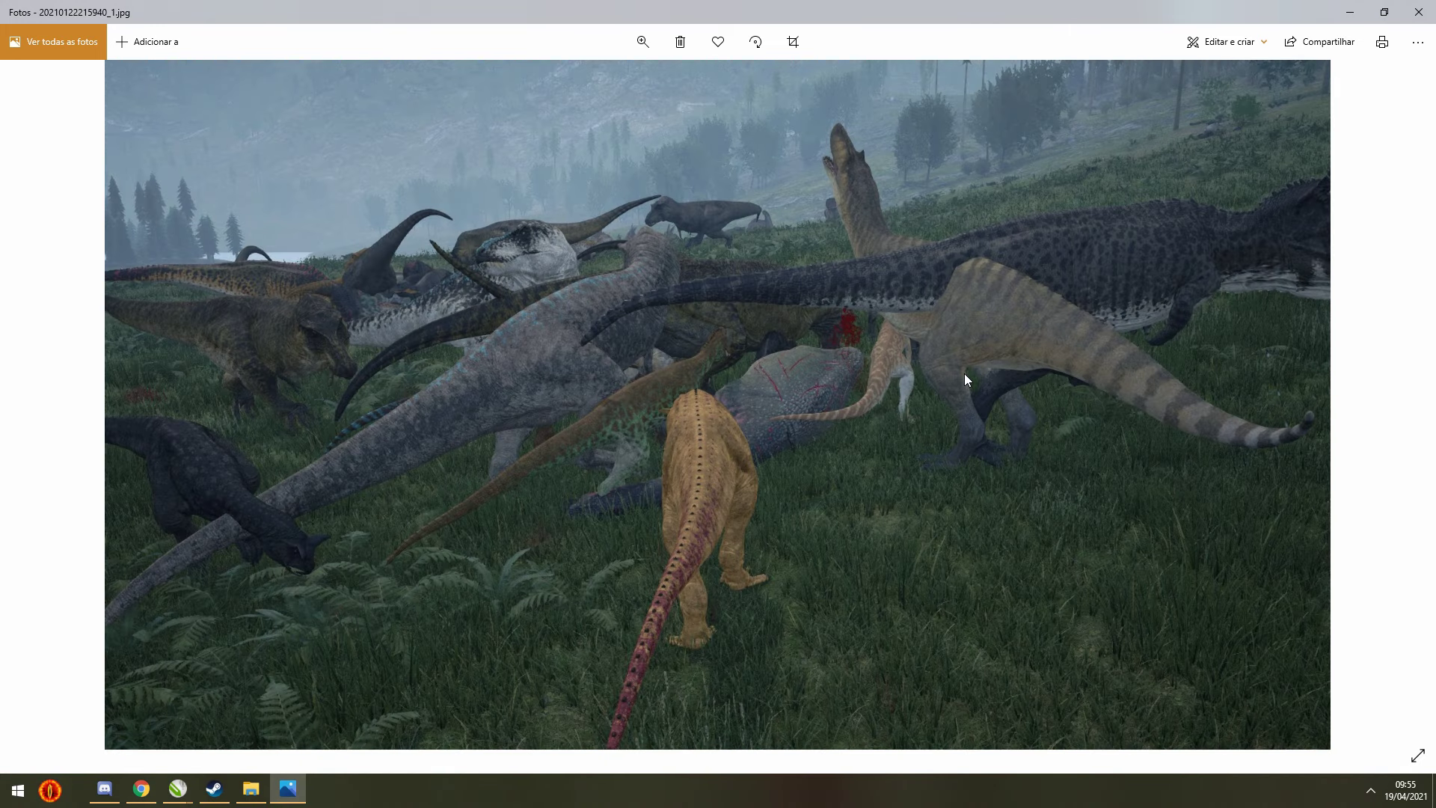
key(Right)
key(Right)
key(Right)
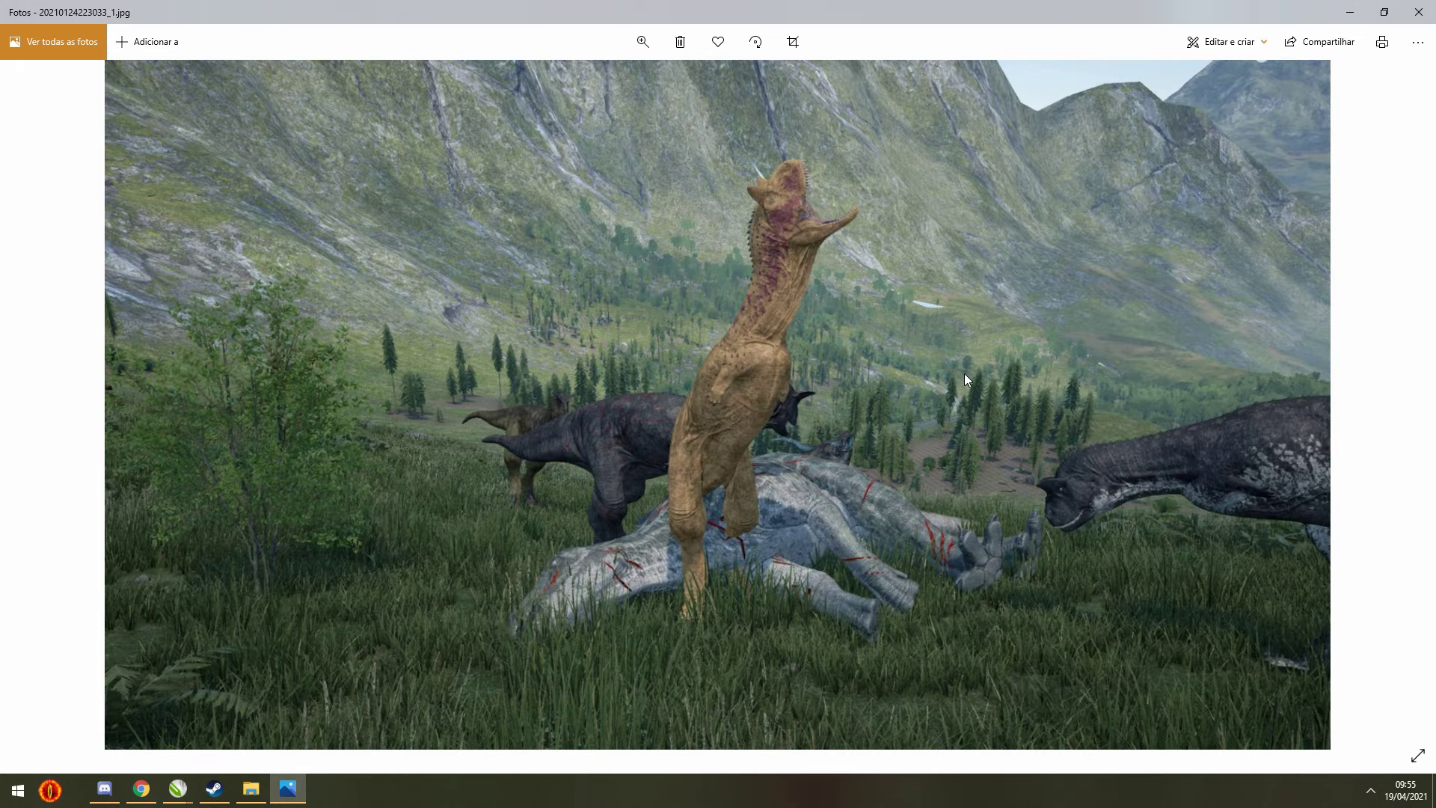
key(Right)
key(Right)
key(Right)
key(Right)
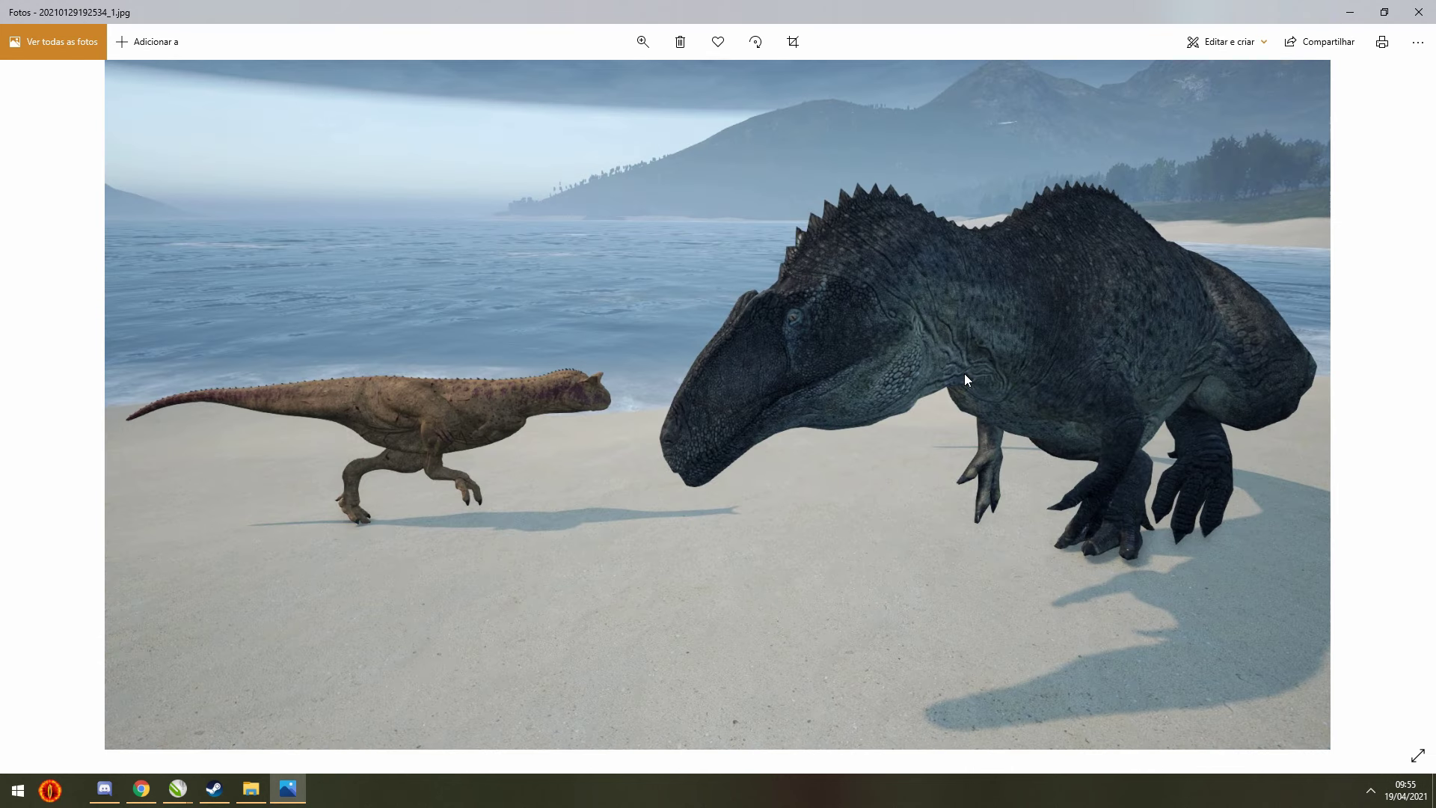
key(Right)
key(Right)
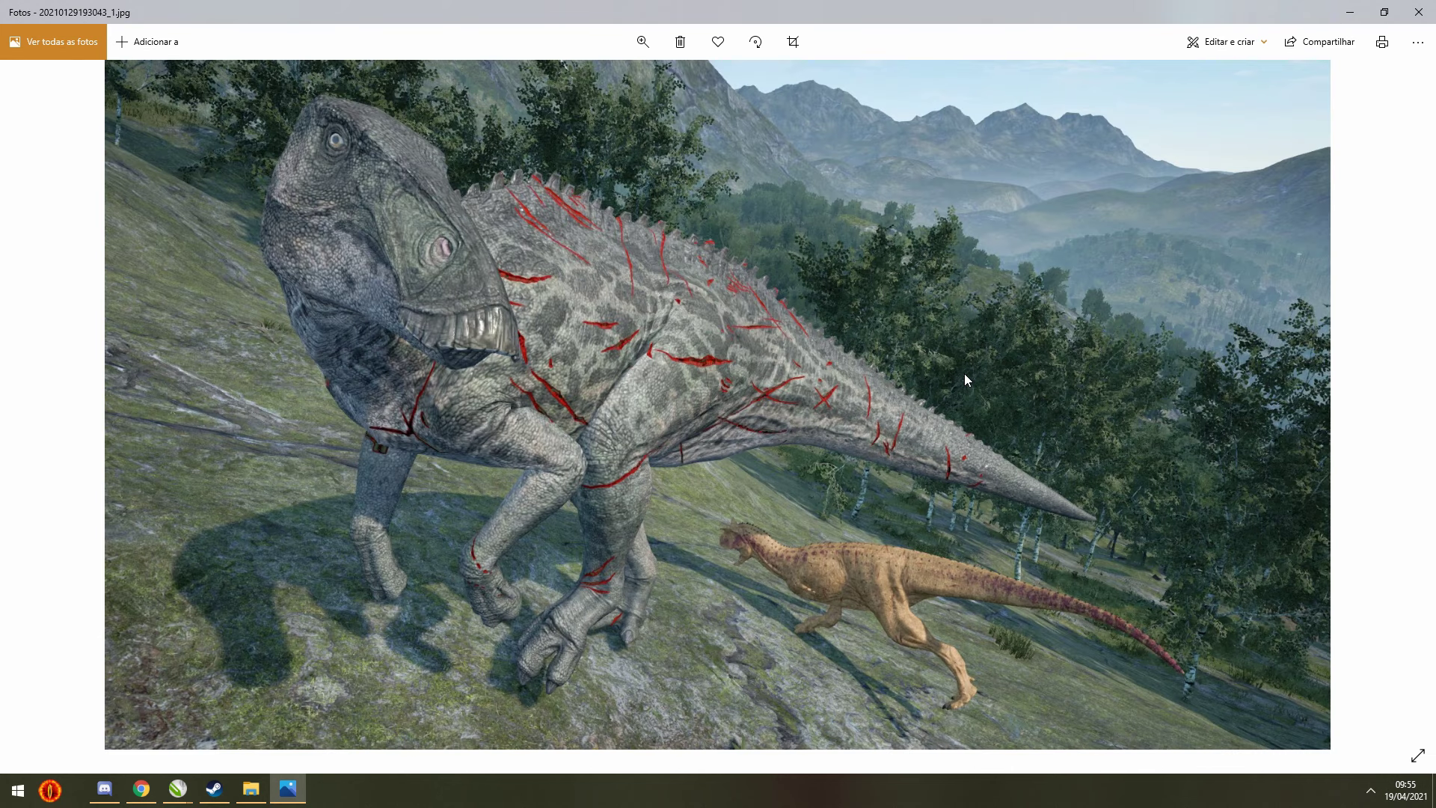
key(Right)
key(Right)
key(Right)
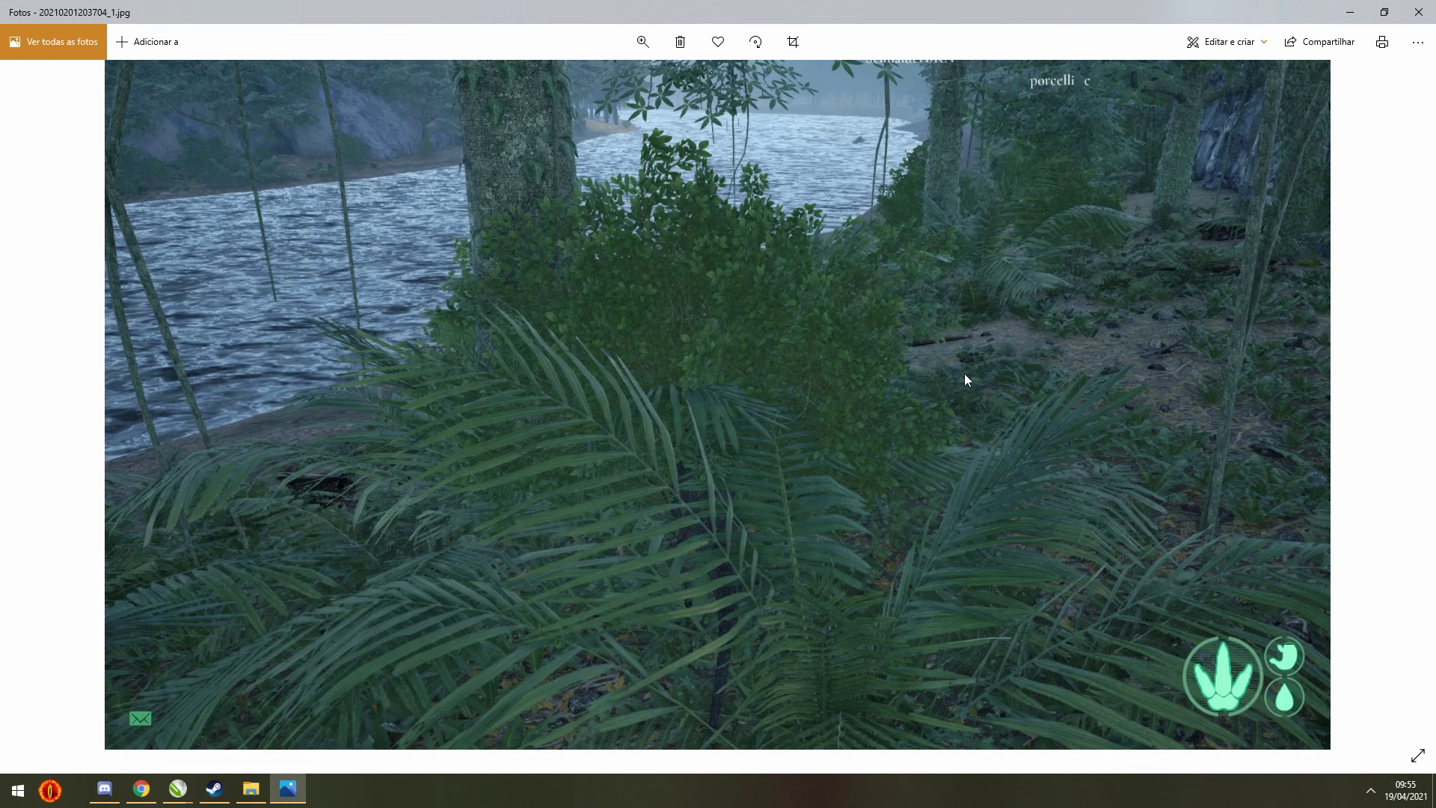
key(Right)
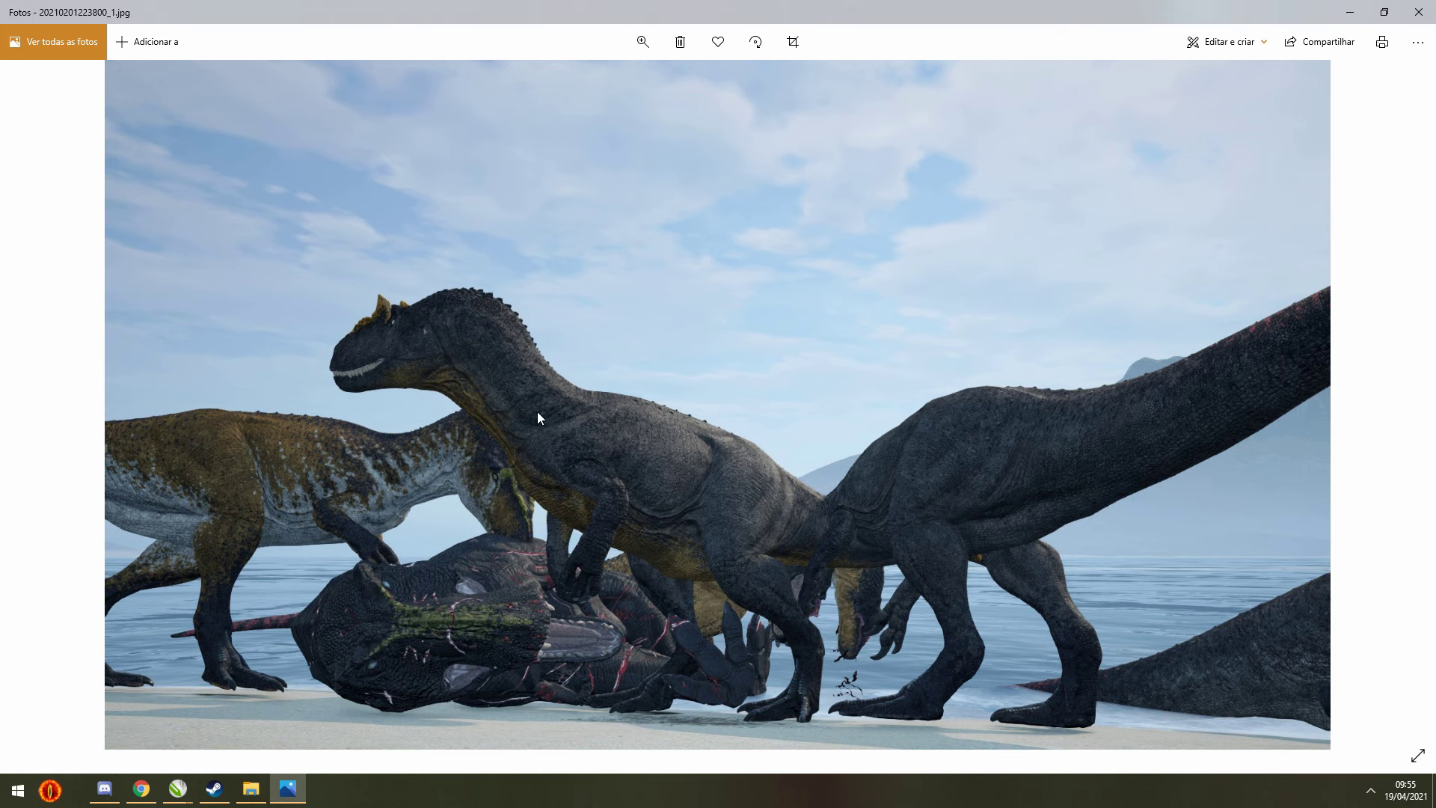
key(Right)
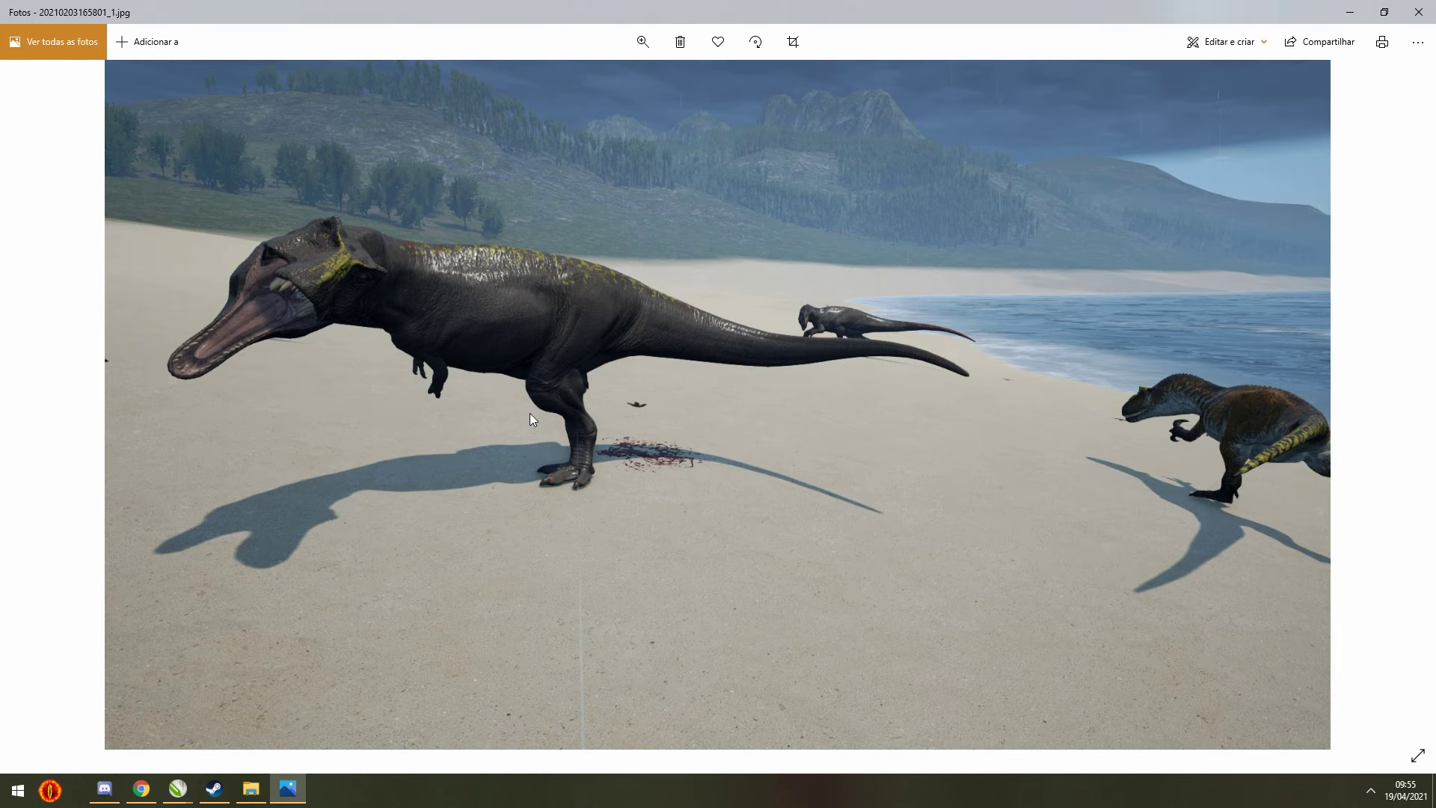
Return to Steam and open the beta branch settings in the properties of The Isle
click(217, 791)
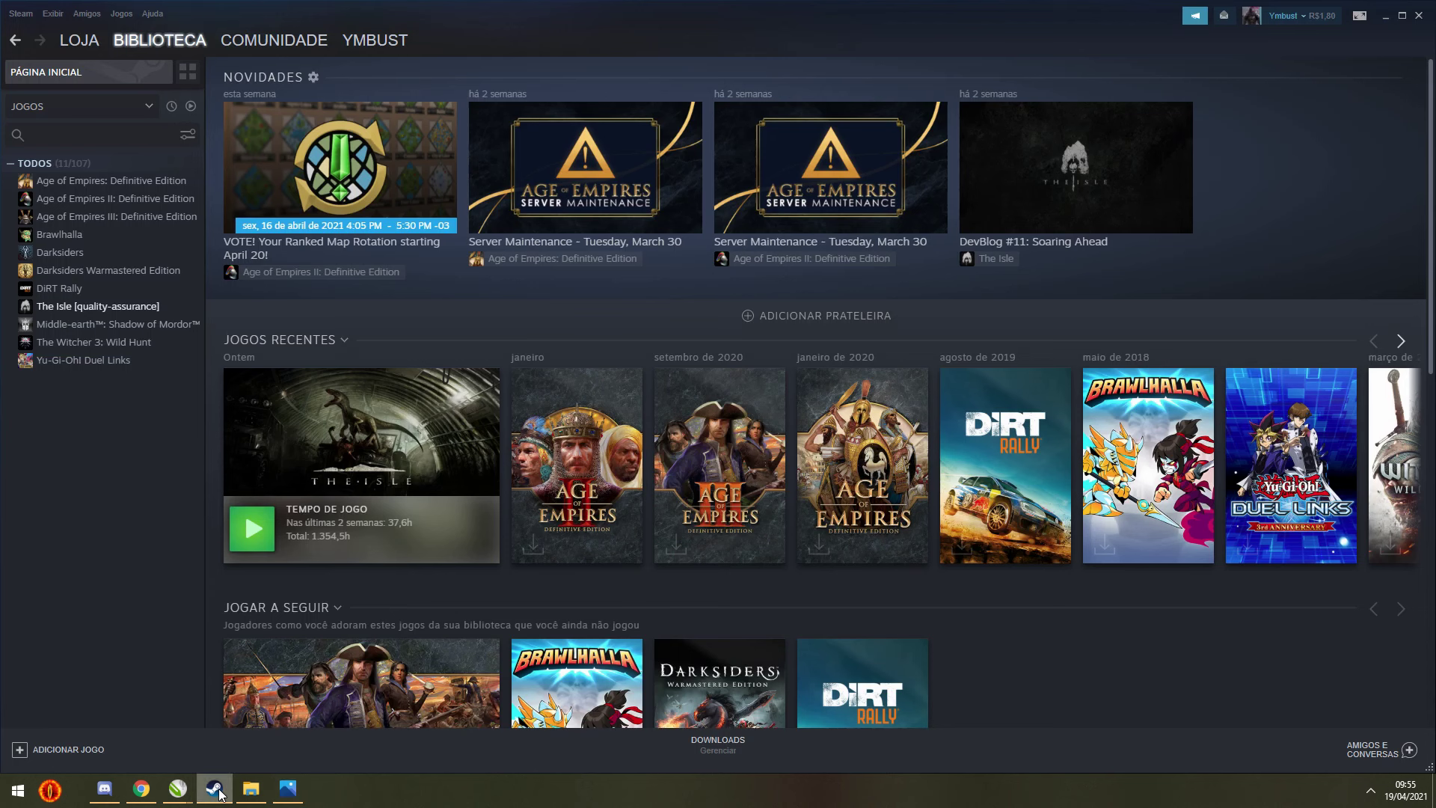
right_click(80, 311)
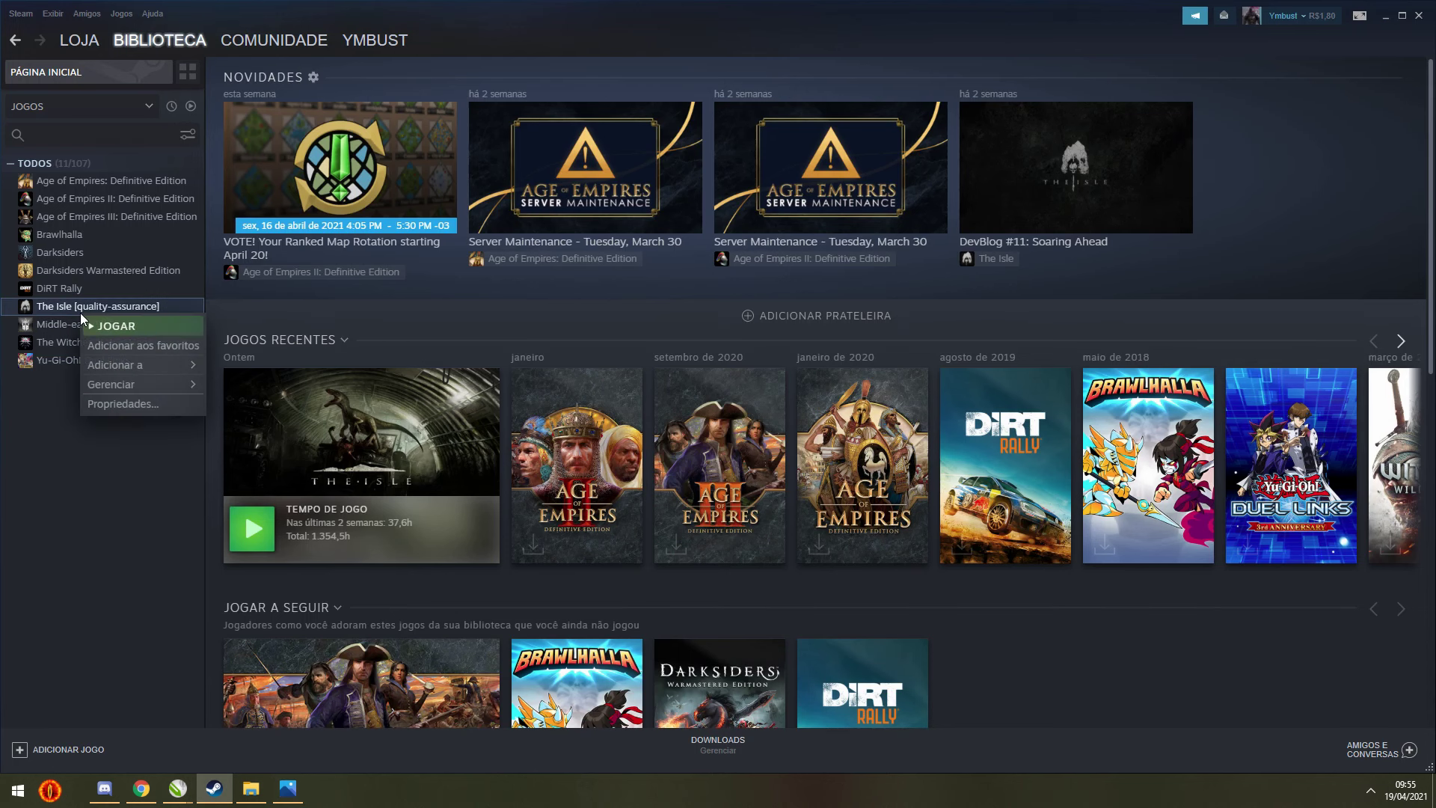
click(133, 406)
click(429, 318)
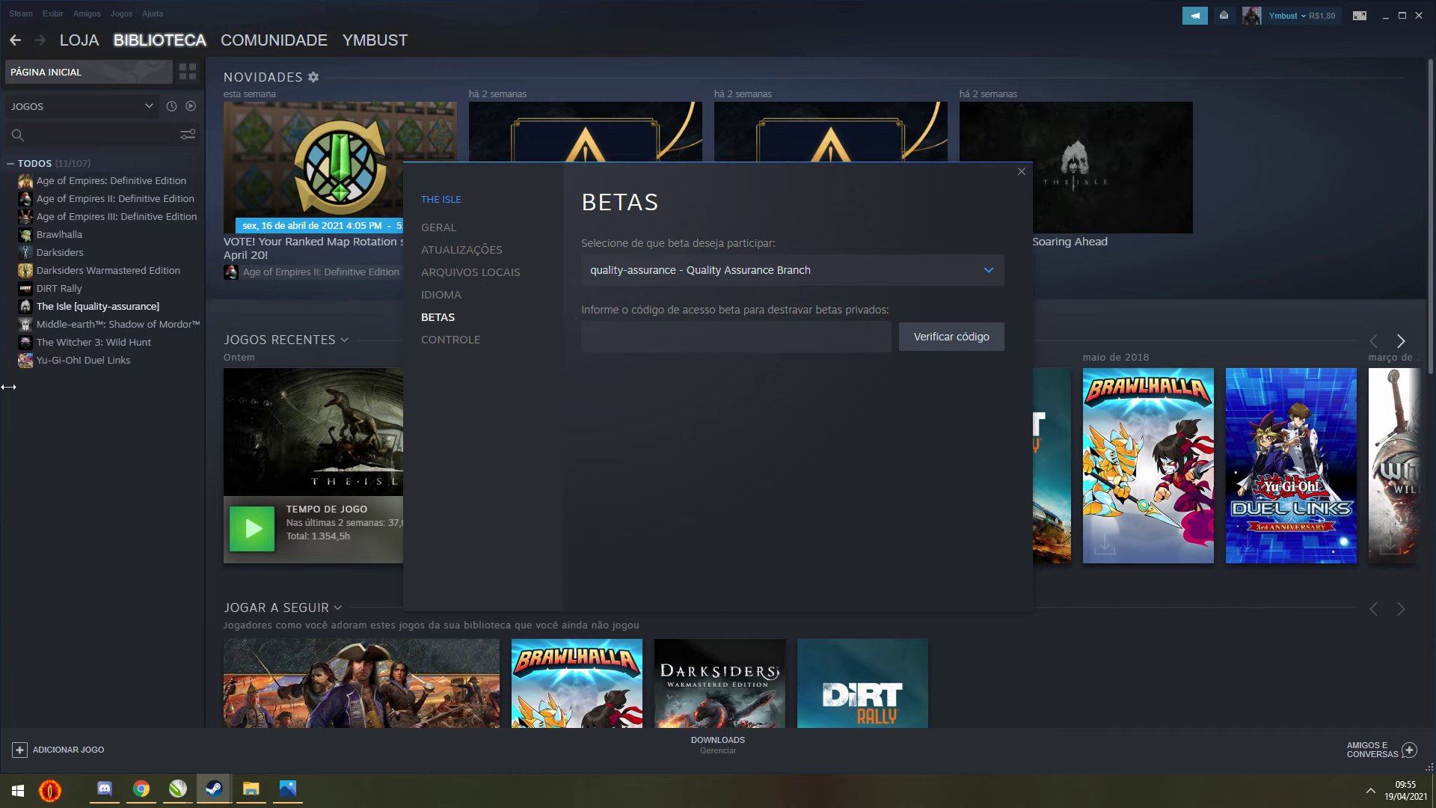
Close the open photo and maximize the screenshots folder window at its most recent images
click(287, 789)
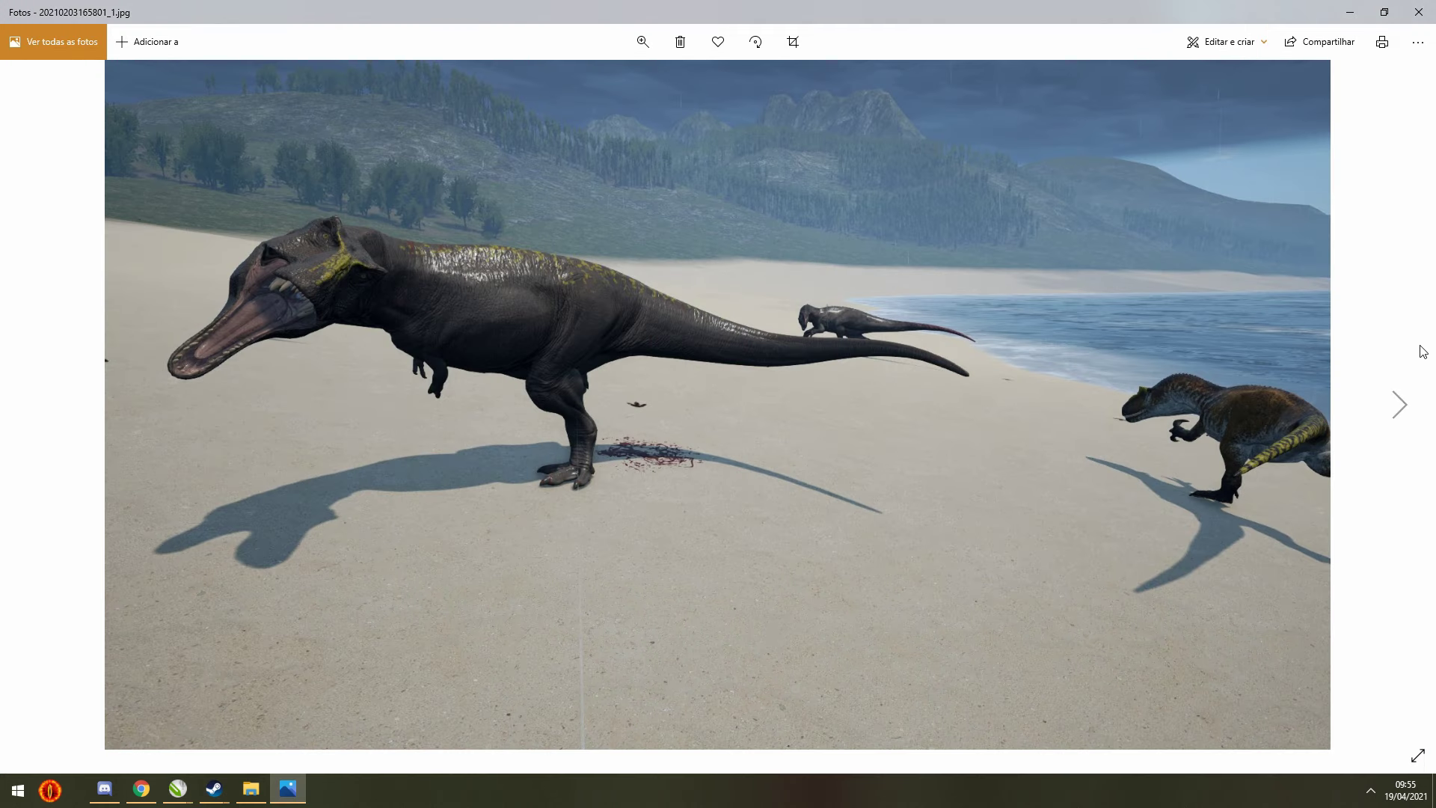
click(1419, 12)
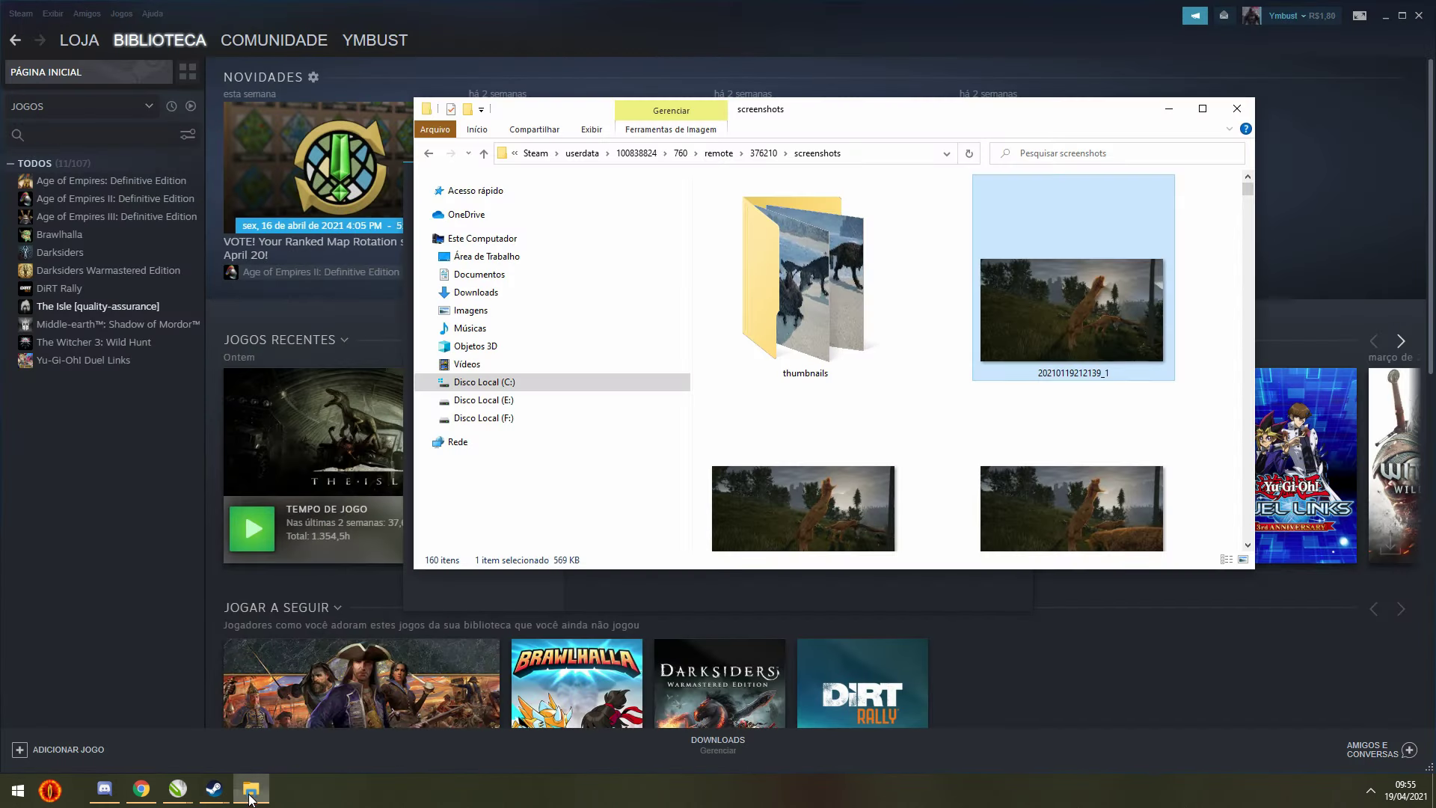
scroll(1220, 434, down, 15)
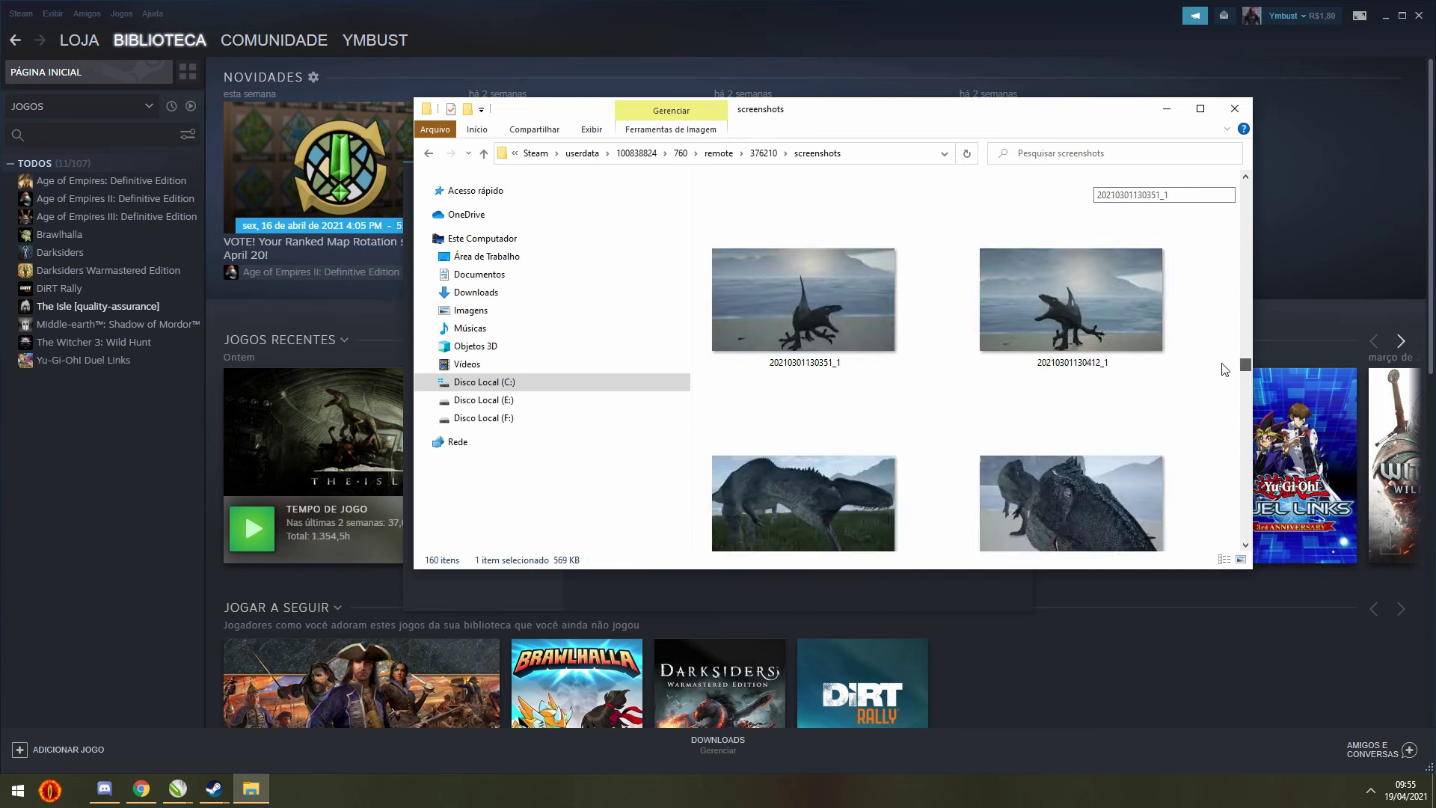
scroll(1221, 433, down, 5)
click(1200, 108)
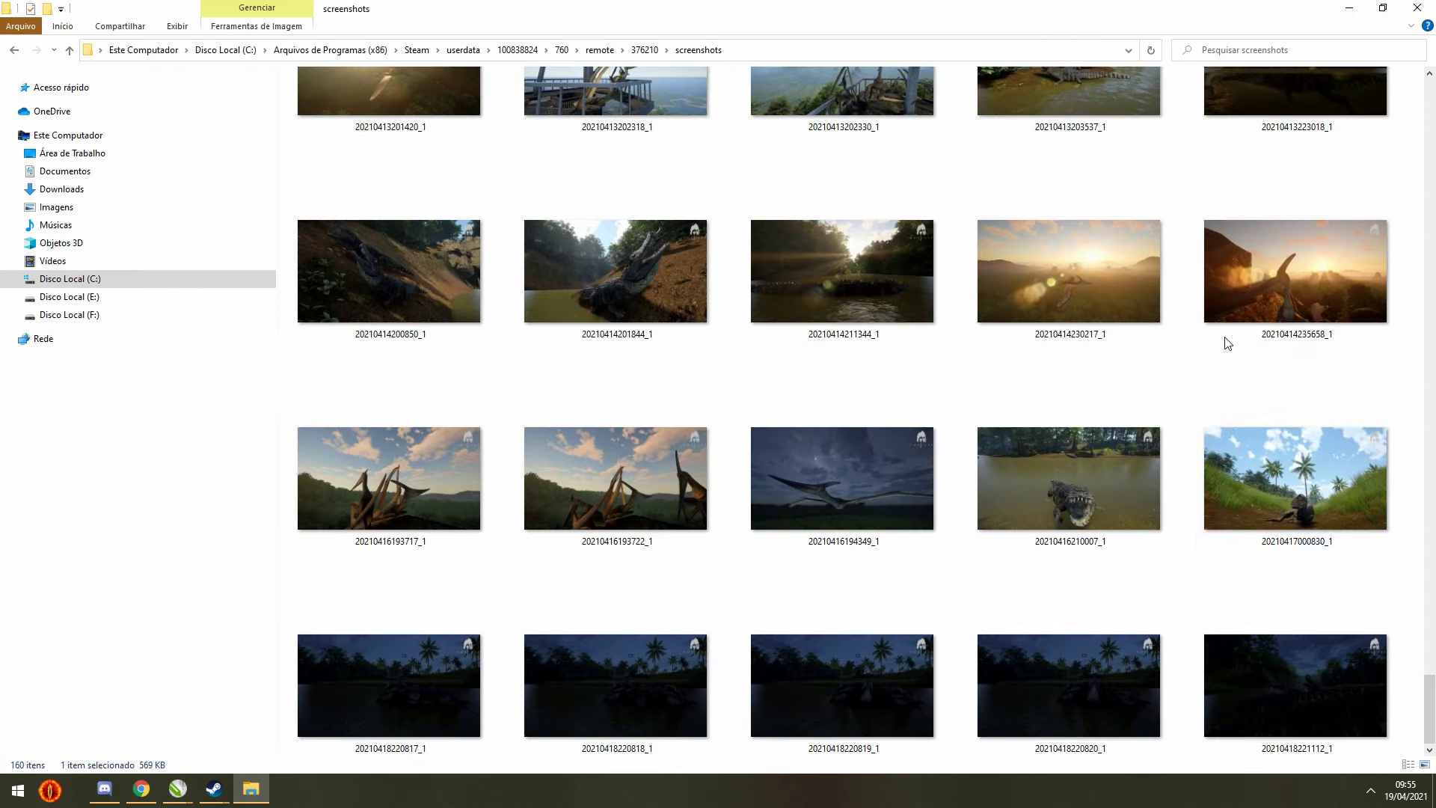
double_click(1249, 276)
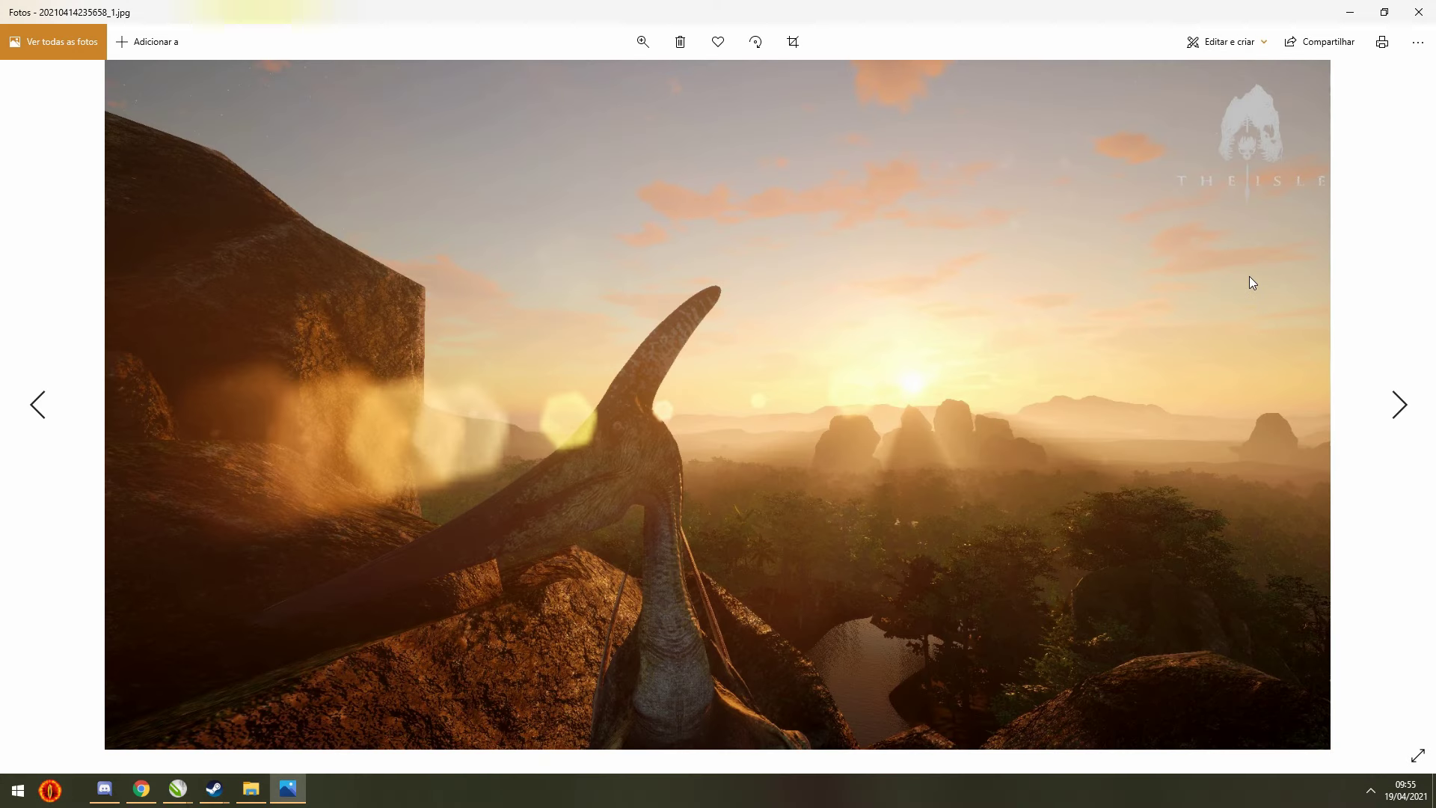
key(Right)
key(Right)
key(Right)
key(Right)
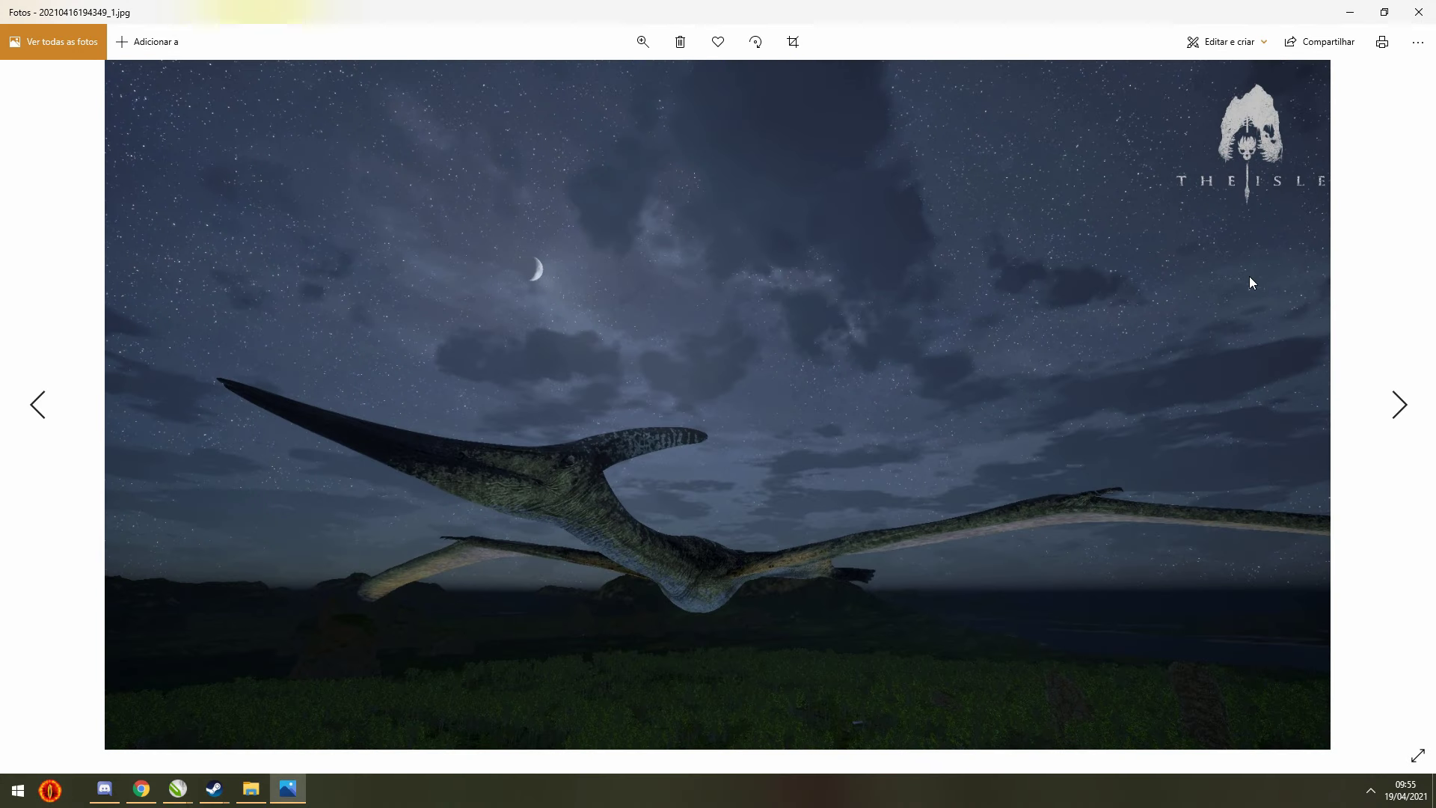
key(Right)
key(Right)
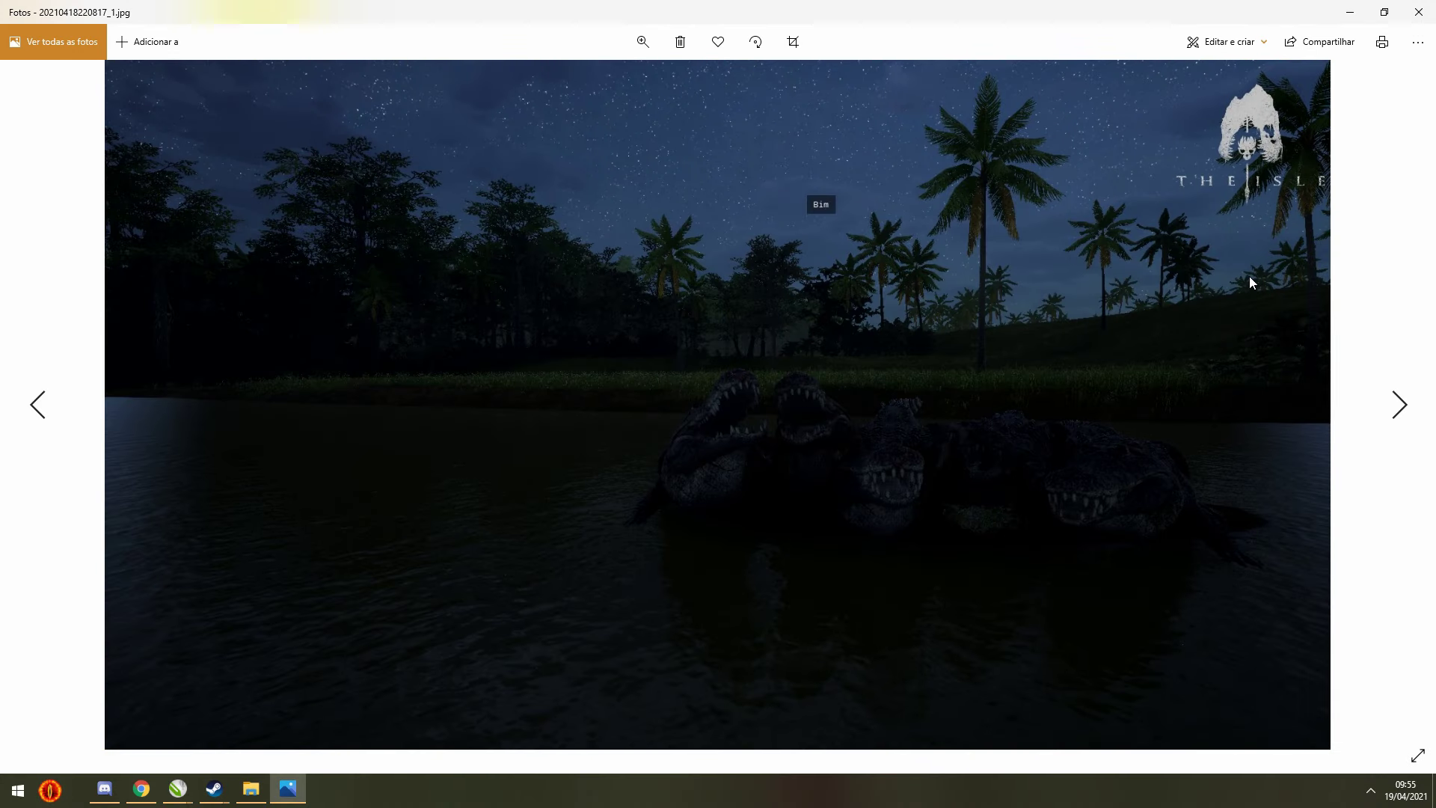
key(Right)
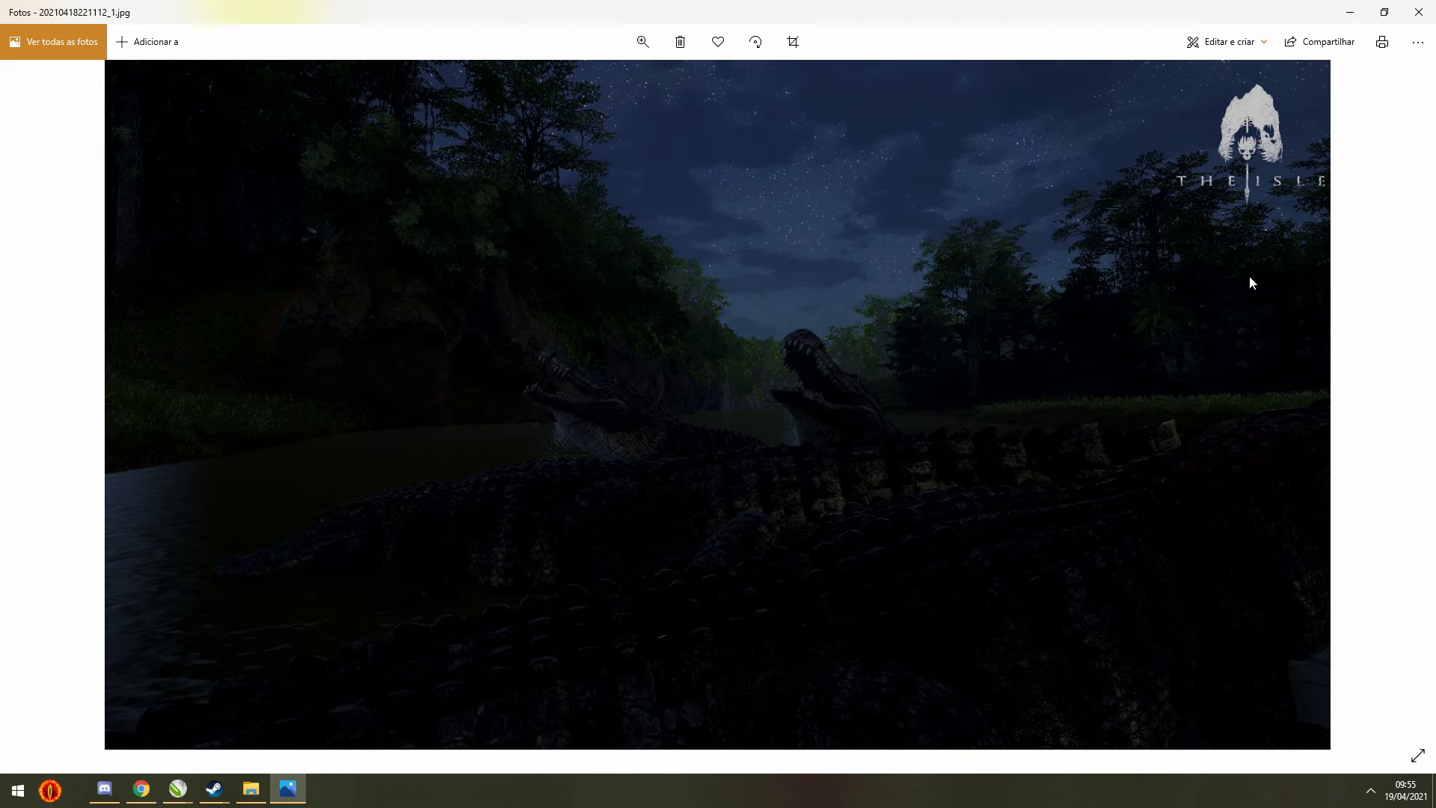
click(1418, 12)
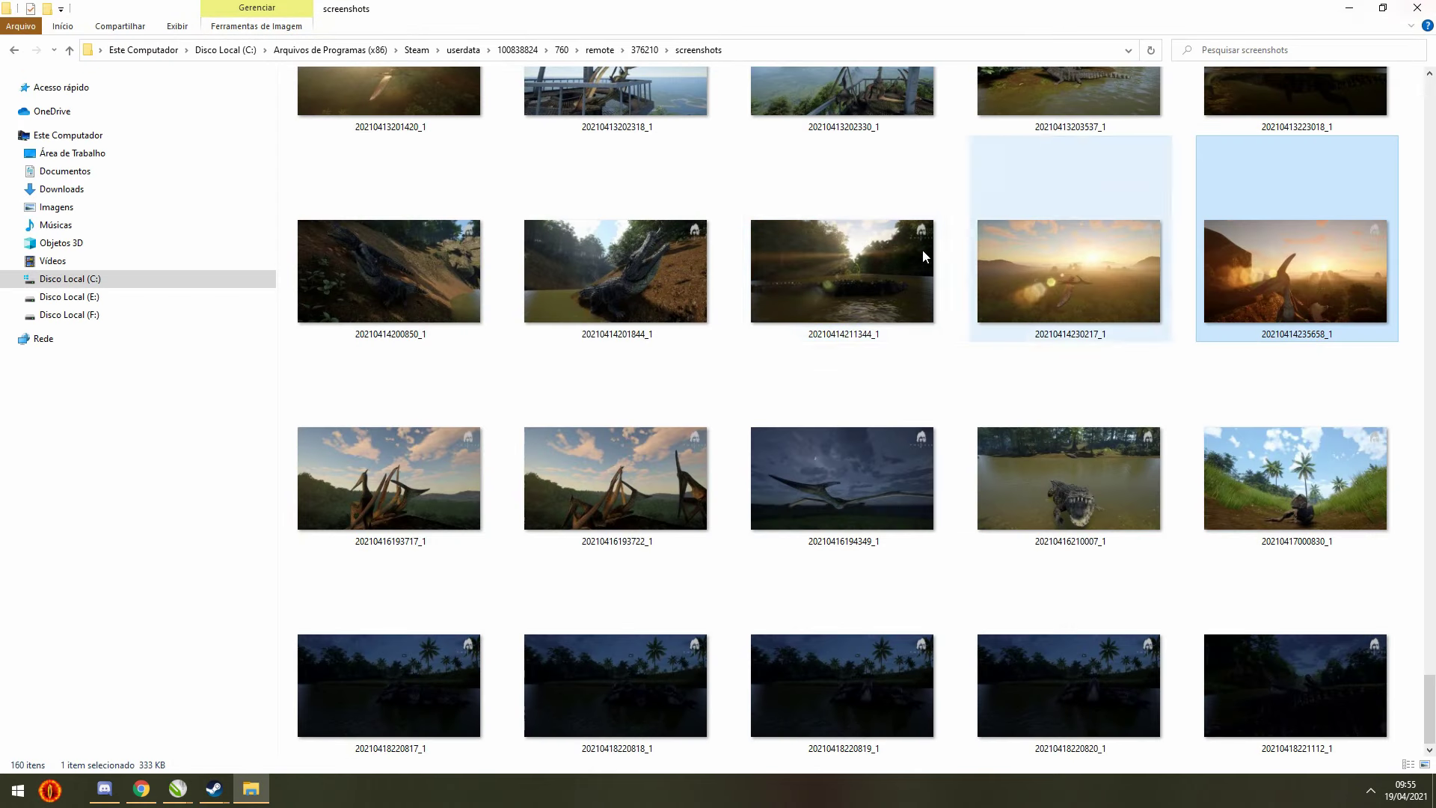
mouse_move(247, 787)
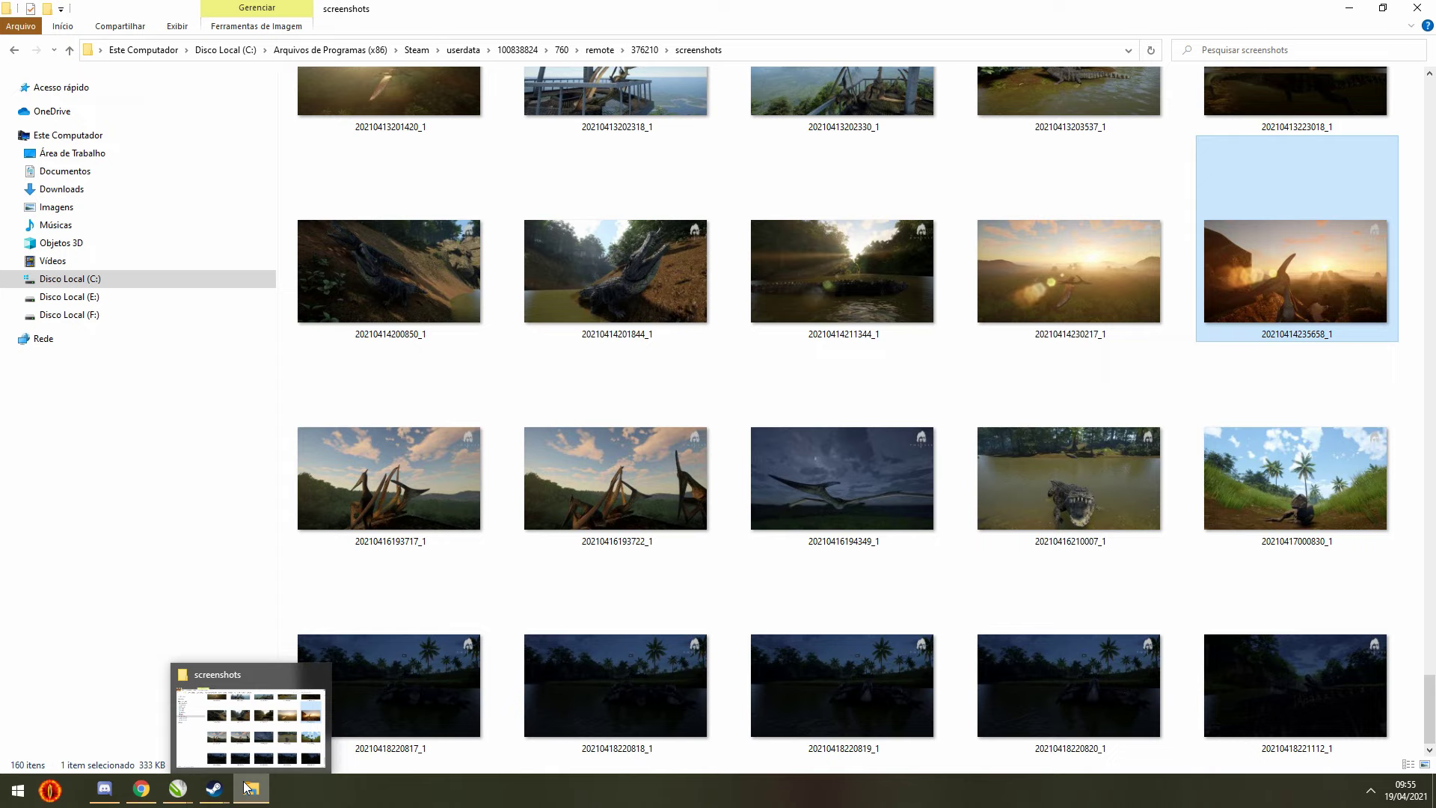
click(187, 451)
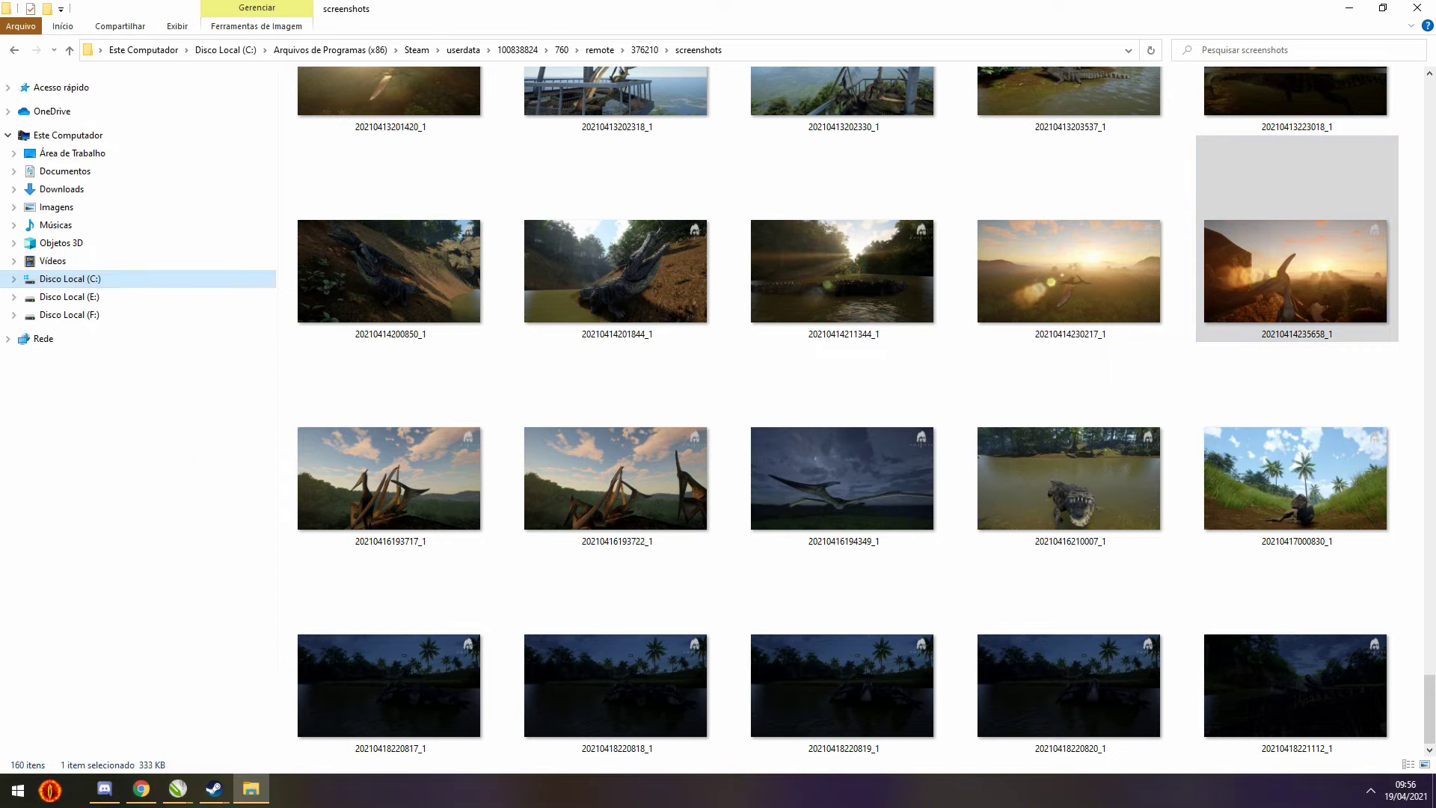
Switch to Steam and browse The Isle's installation folder from the local files section of its properties
mouse_move(214, 797)
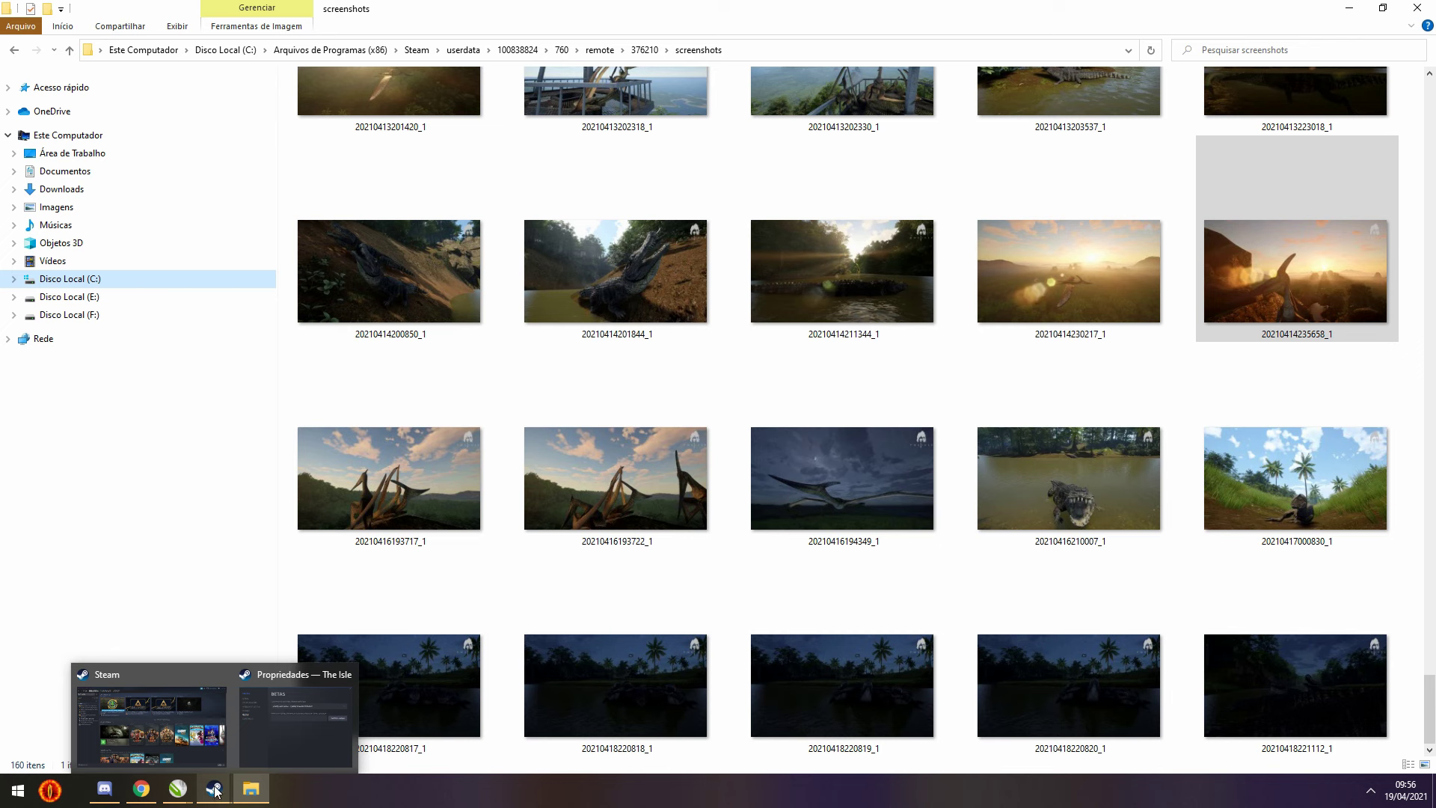
click(215, 791)
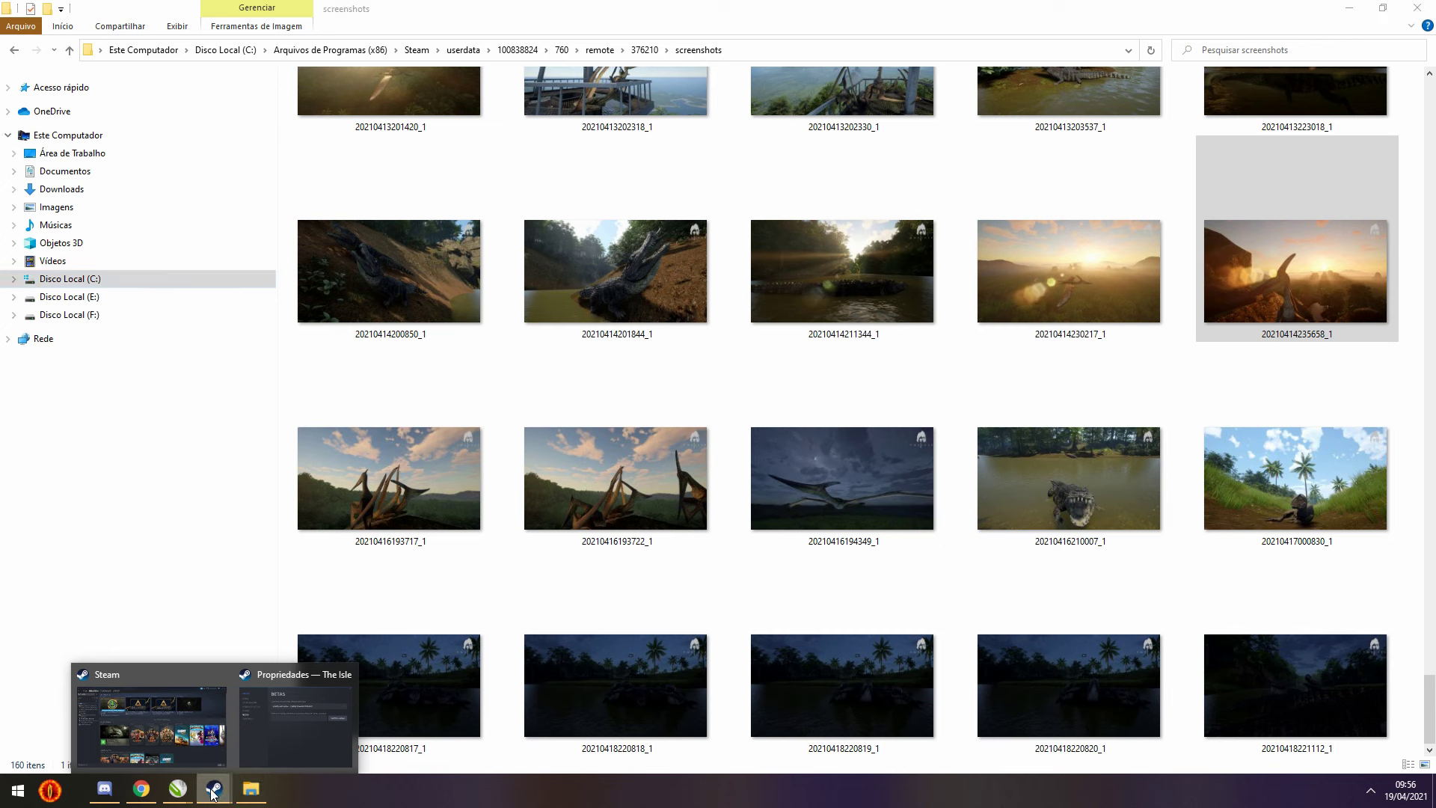
click(141, 688)
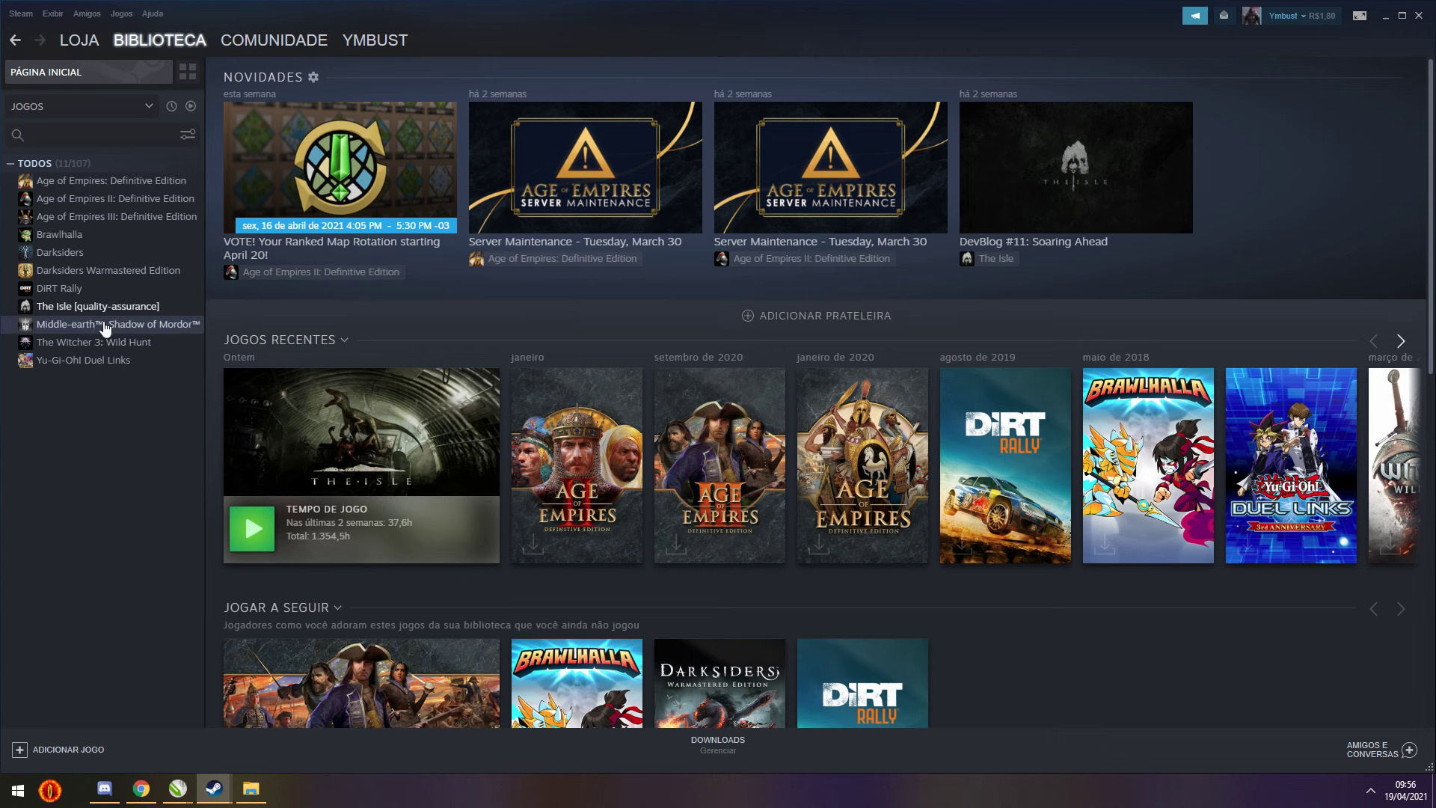
right_click(82, 308)
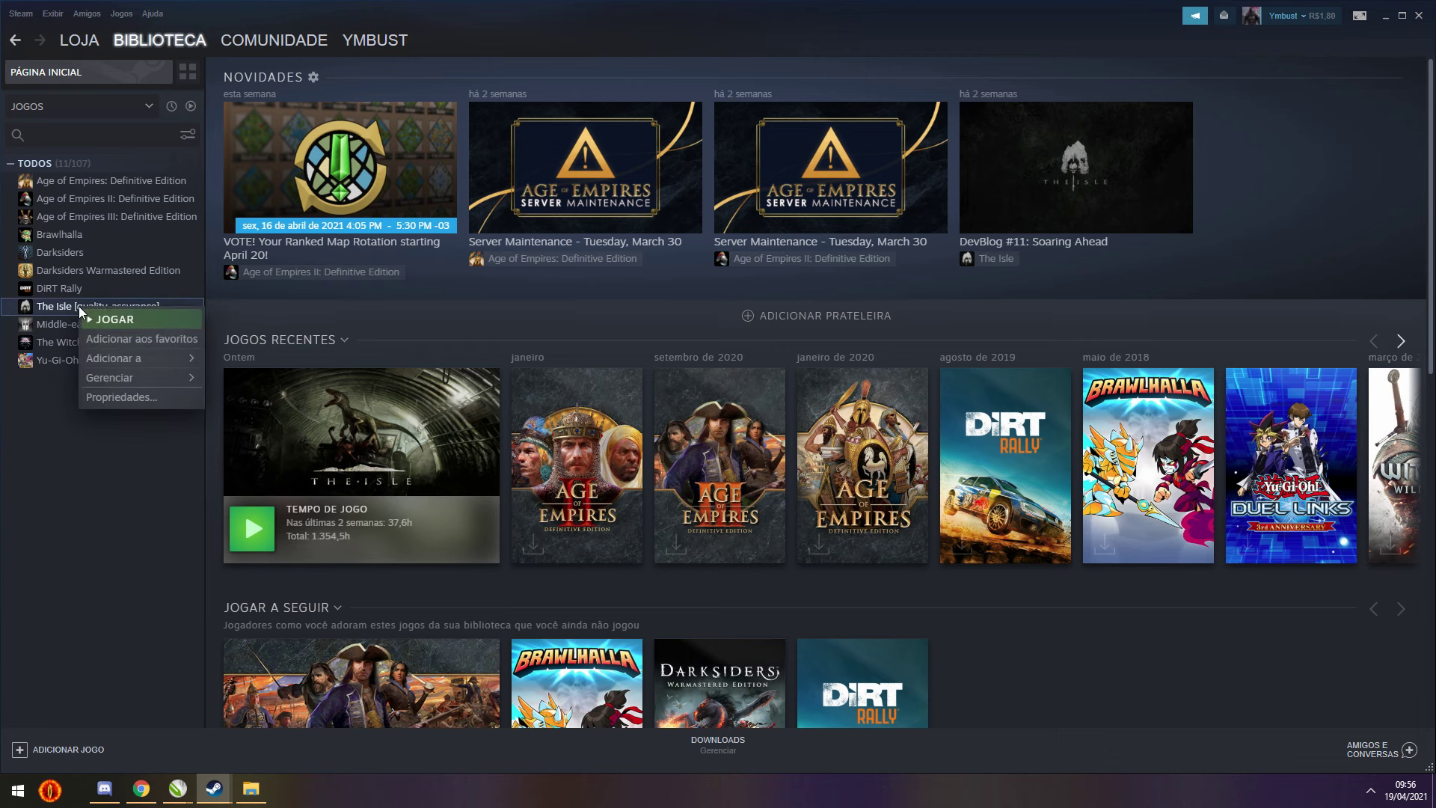
click(122, 397)
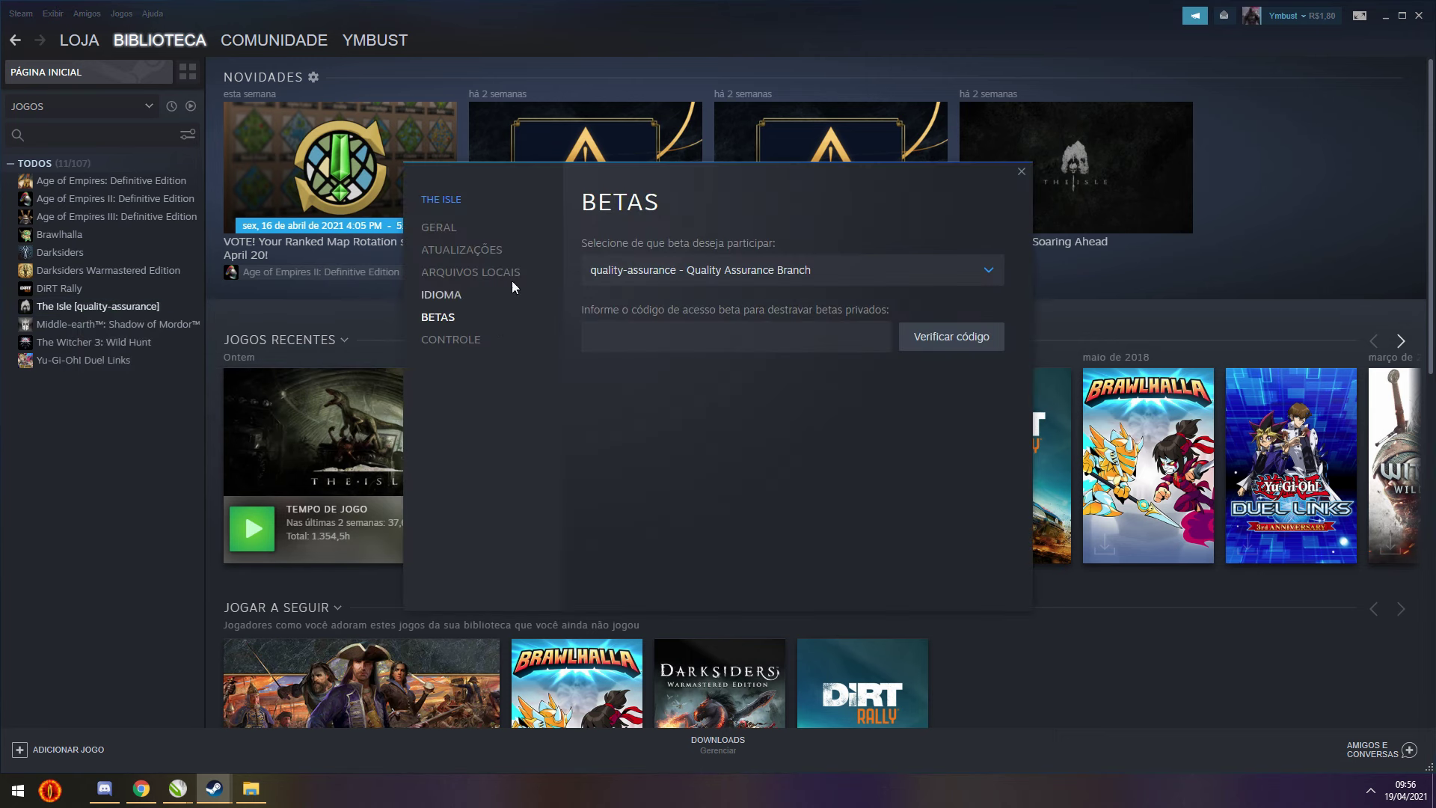
click(480, 274)
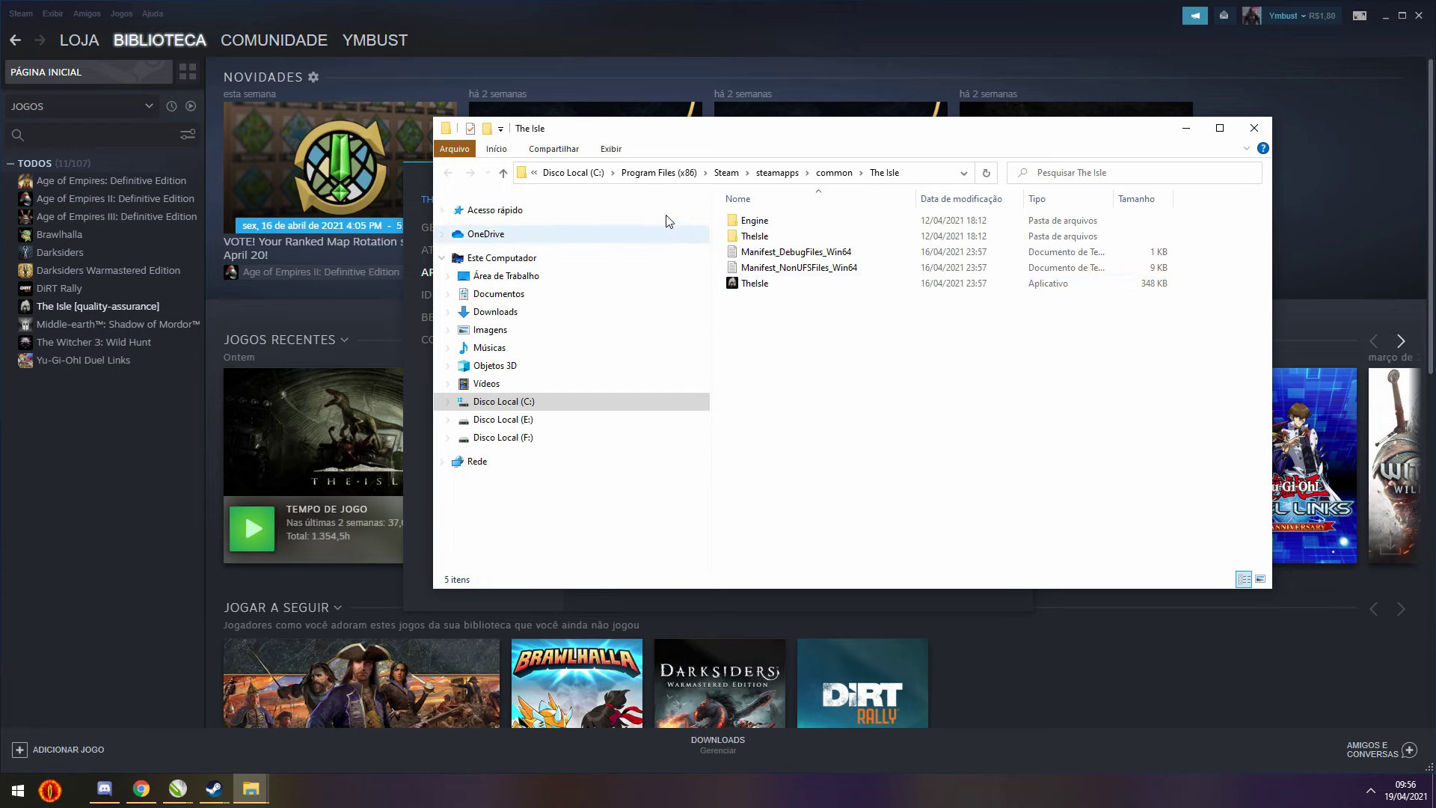
Go up to the common folder and open the The Isle Legancy folder
click(845, 176)
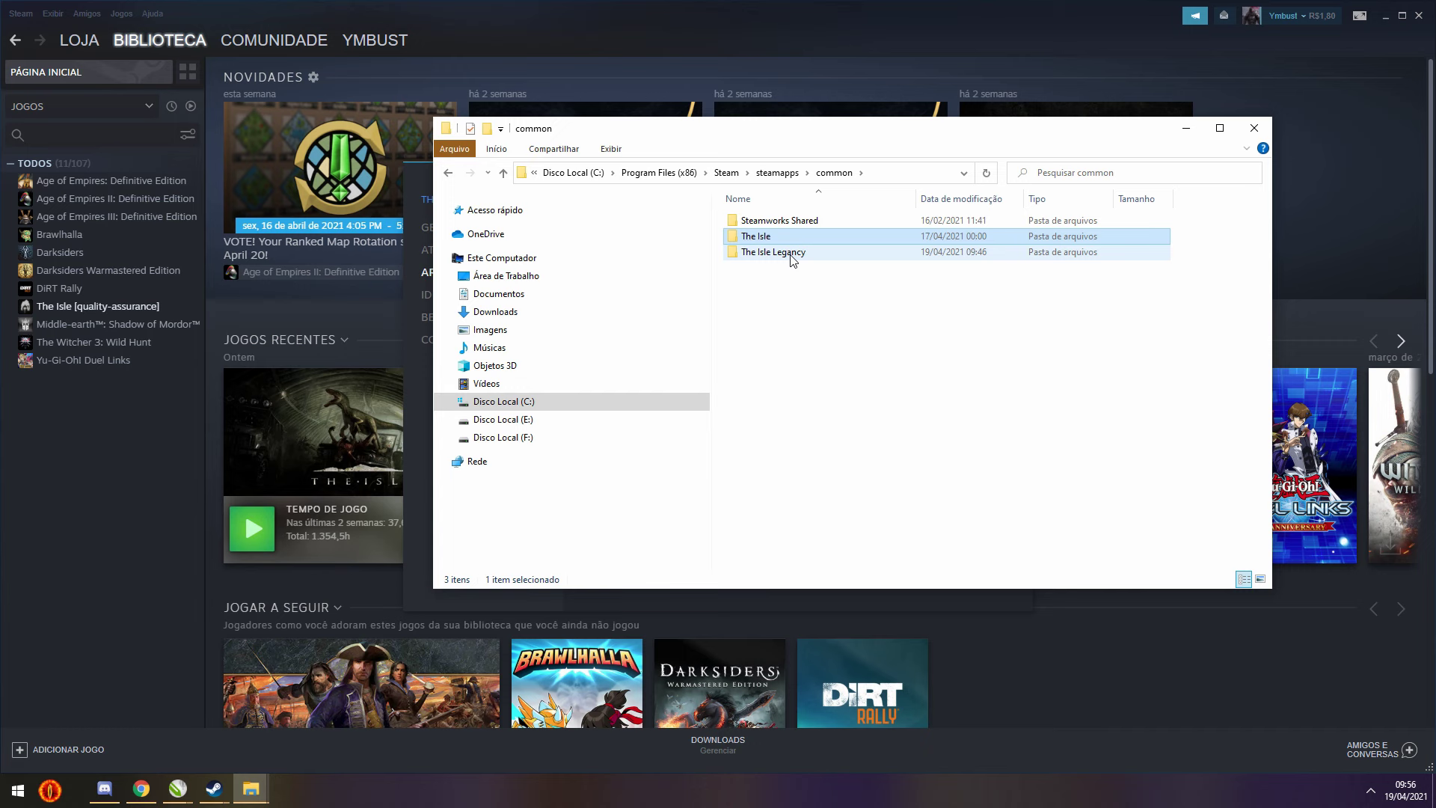
mouse_move(793, 259)
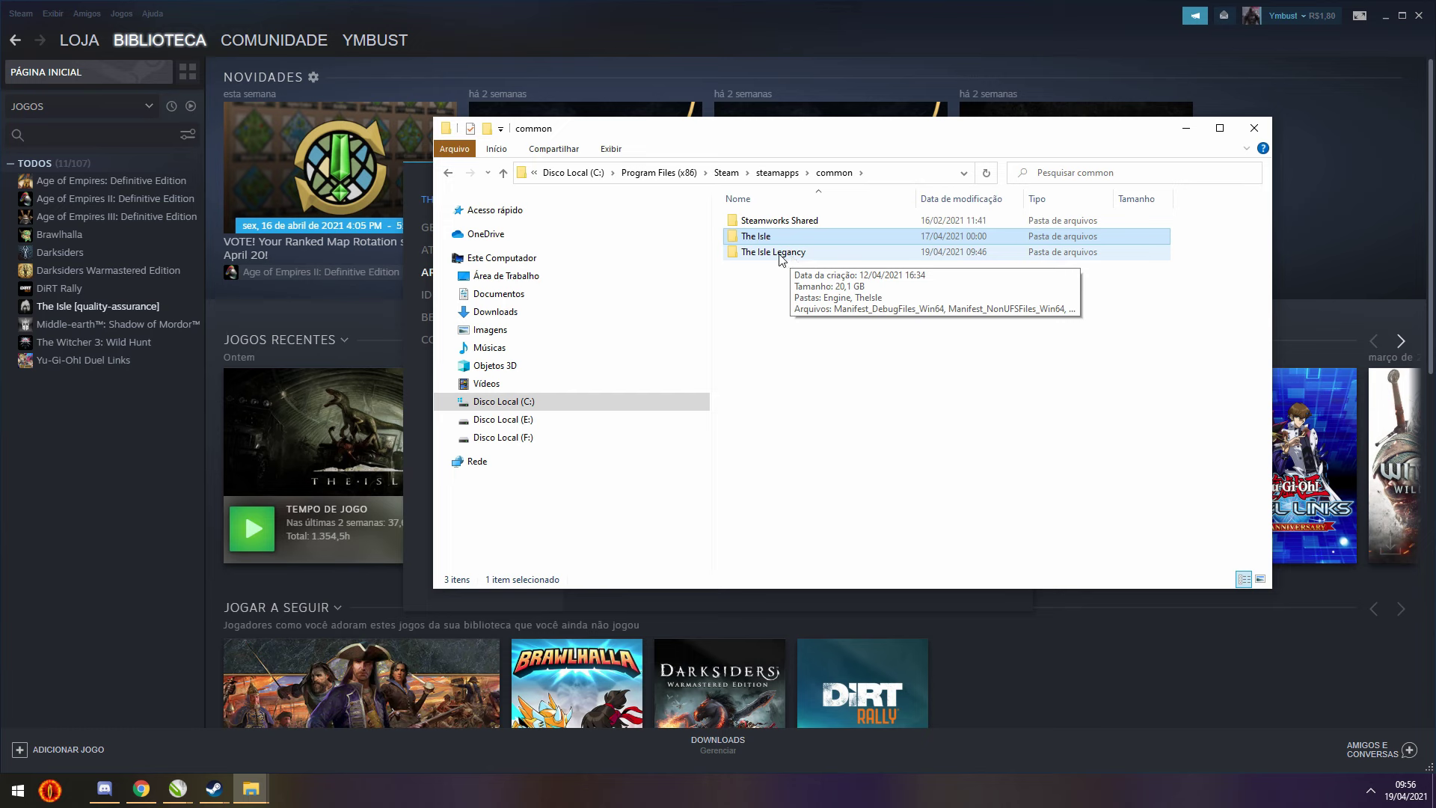
double_click(779, 258)
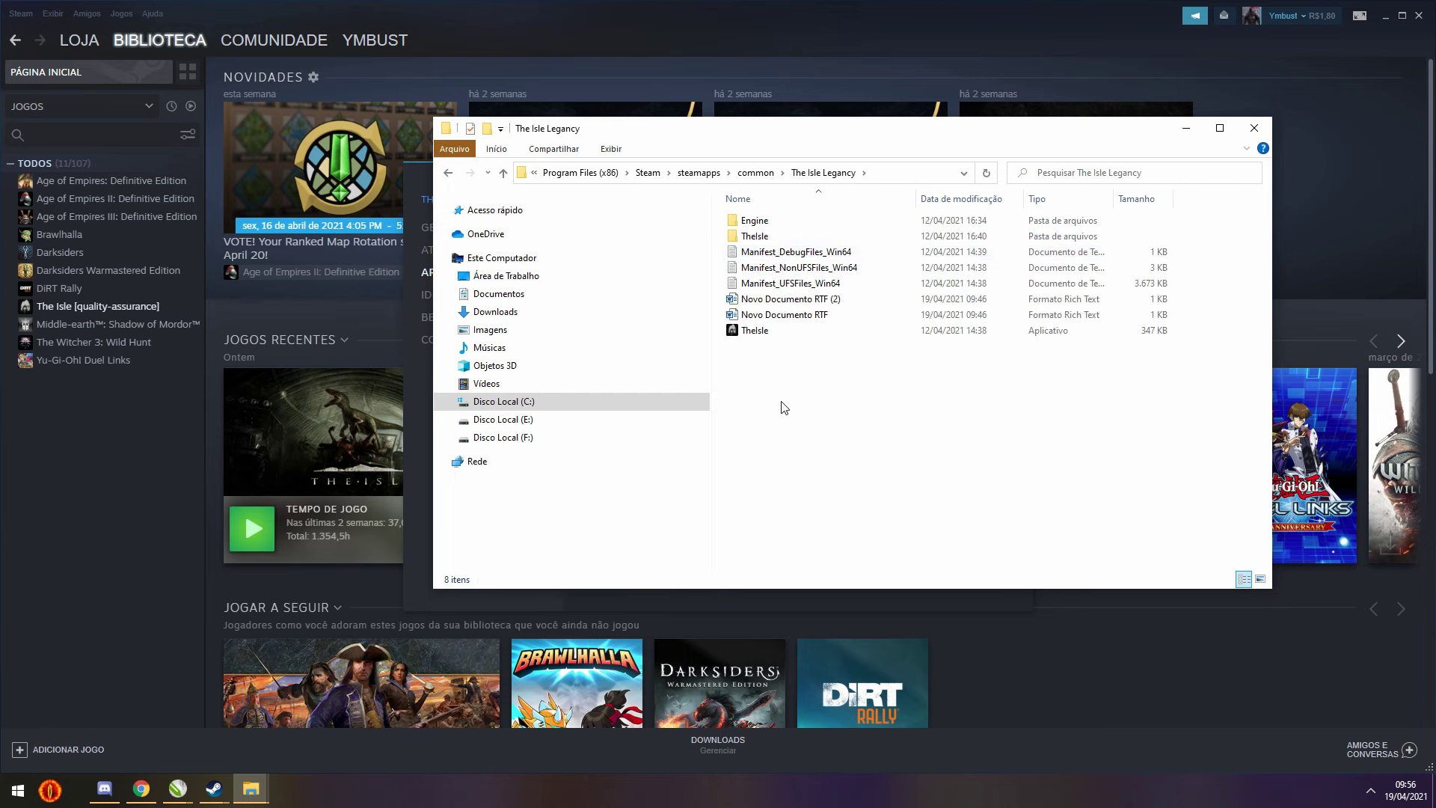
Select the TheIsle application and show its options for sending a shortcut to the desktop
click(766, 336)
right_click(767, 335)
click(827, 663)
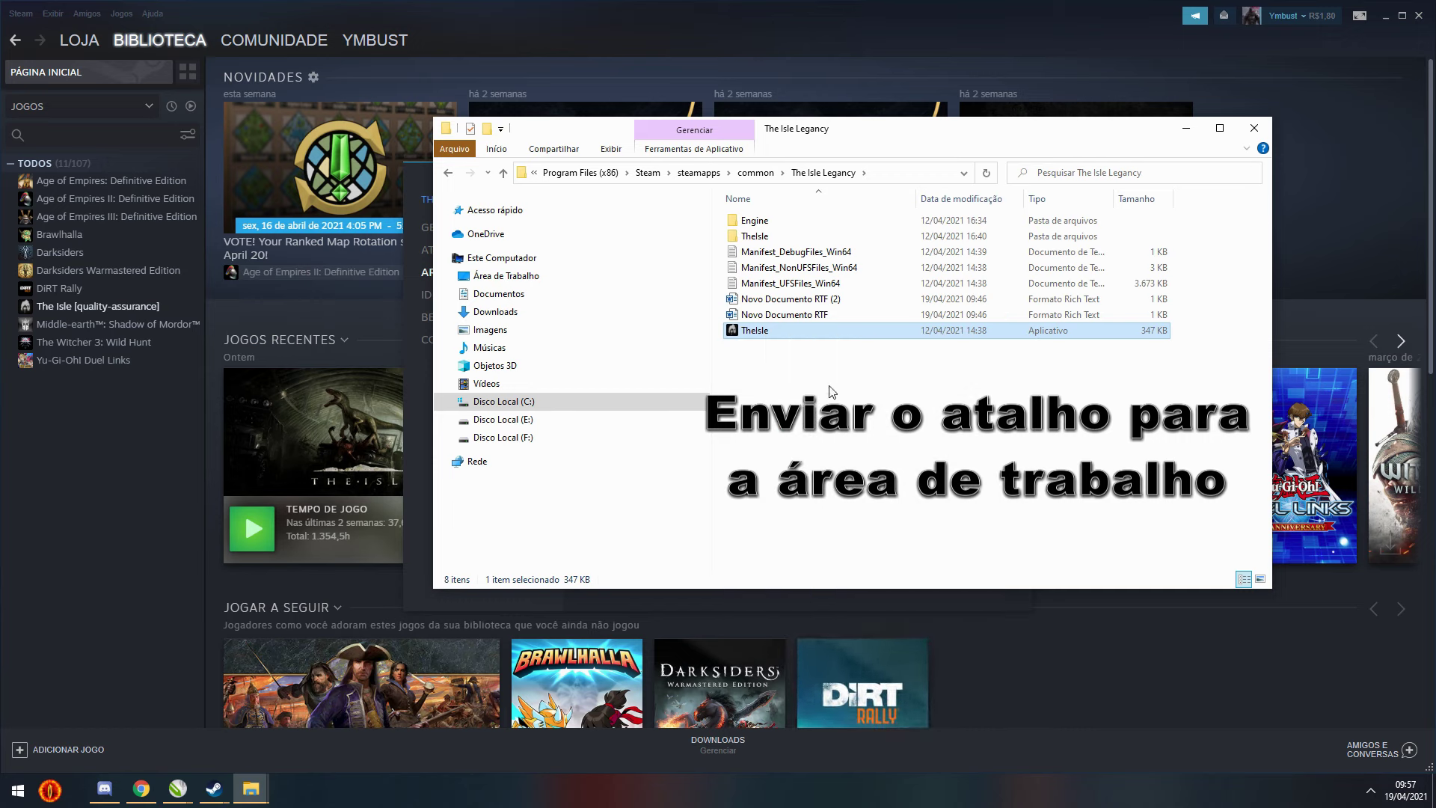
Return to the common folder and minimize the open windows to reveal the desktop shortcuts of both game versions
click(755, 172)
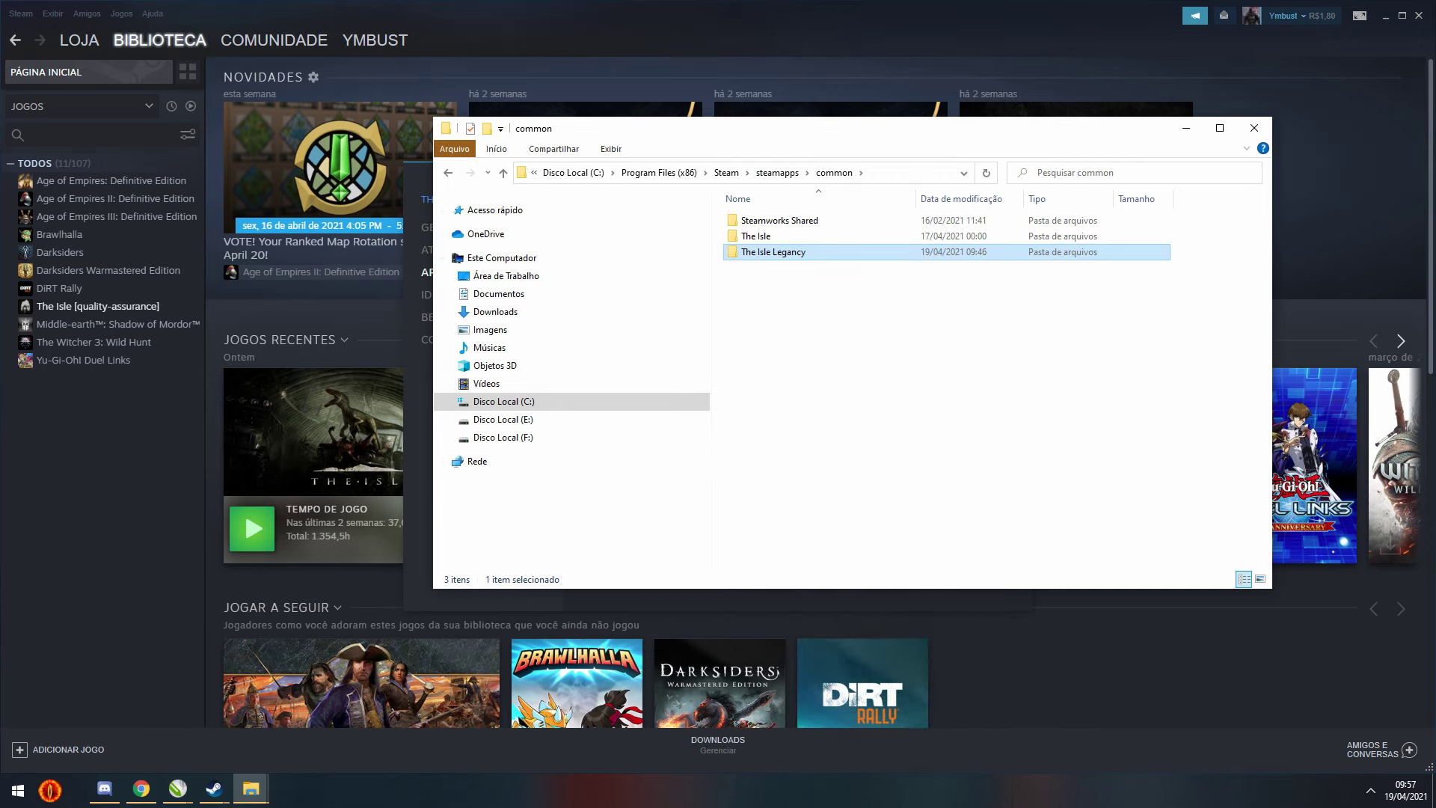
click(1383, 16)
click(1350, 9)
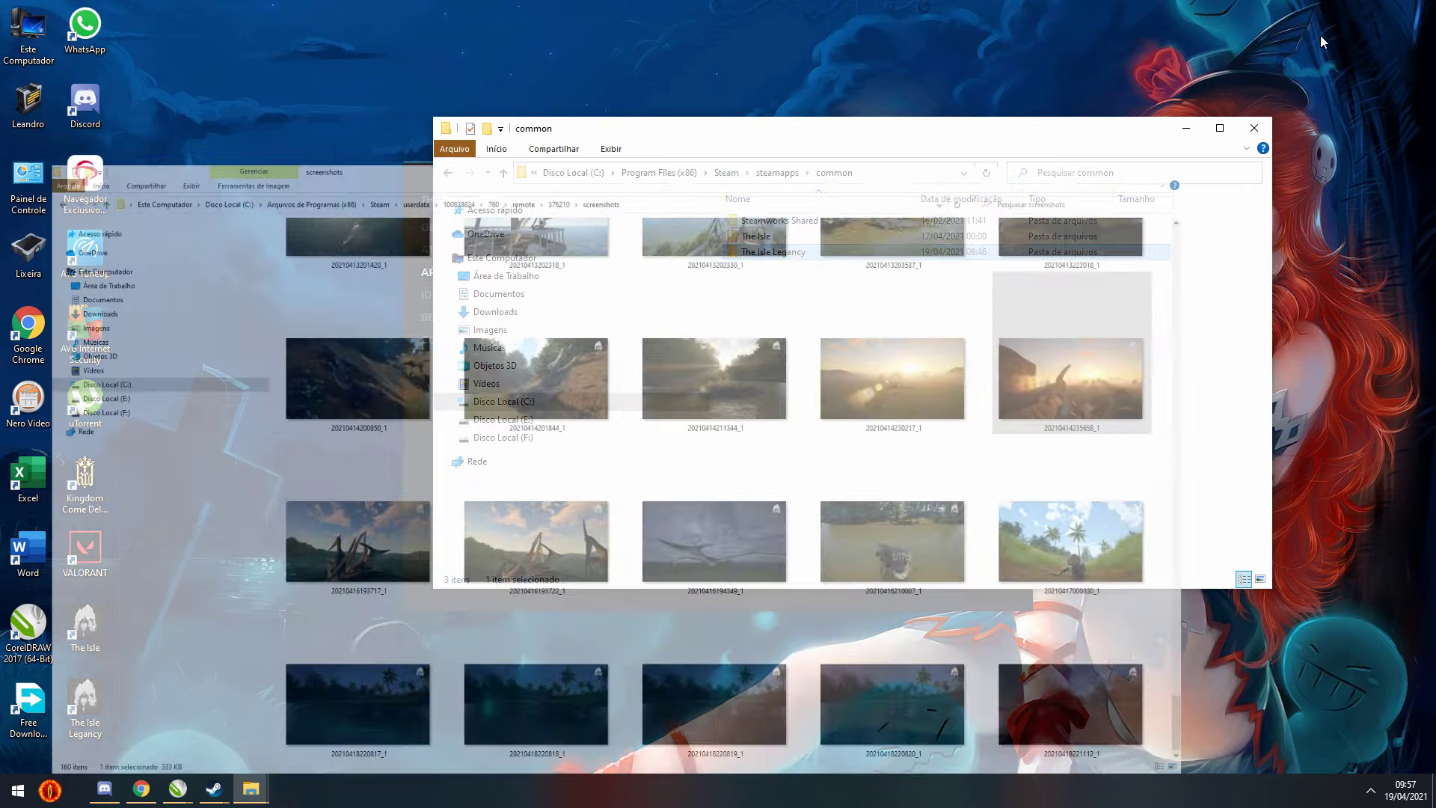
click(1186, 127)
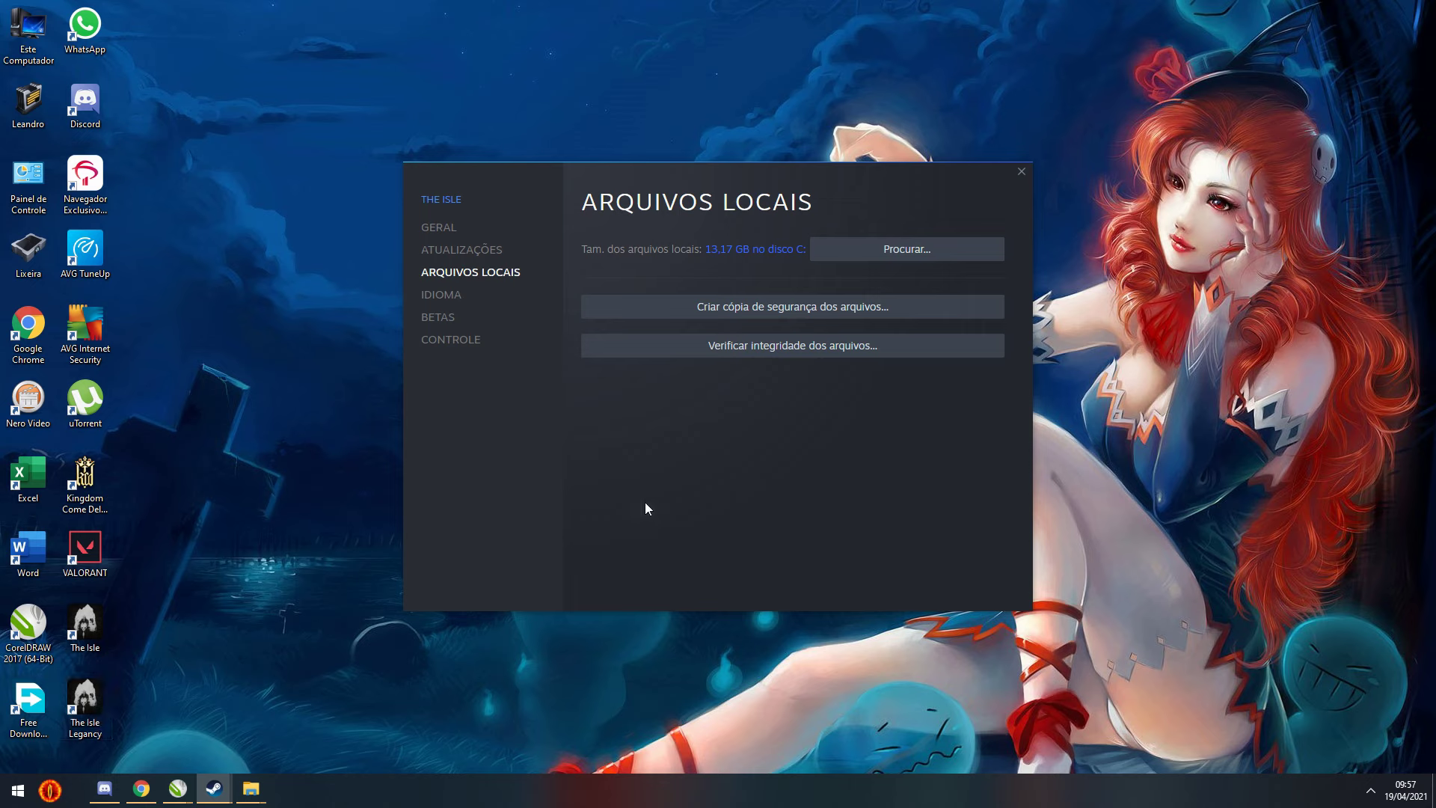
Bring back the Steam library and open the beta branch settings in the properties of The Isle
click(446, 319)
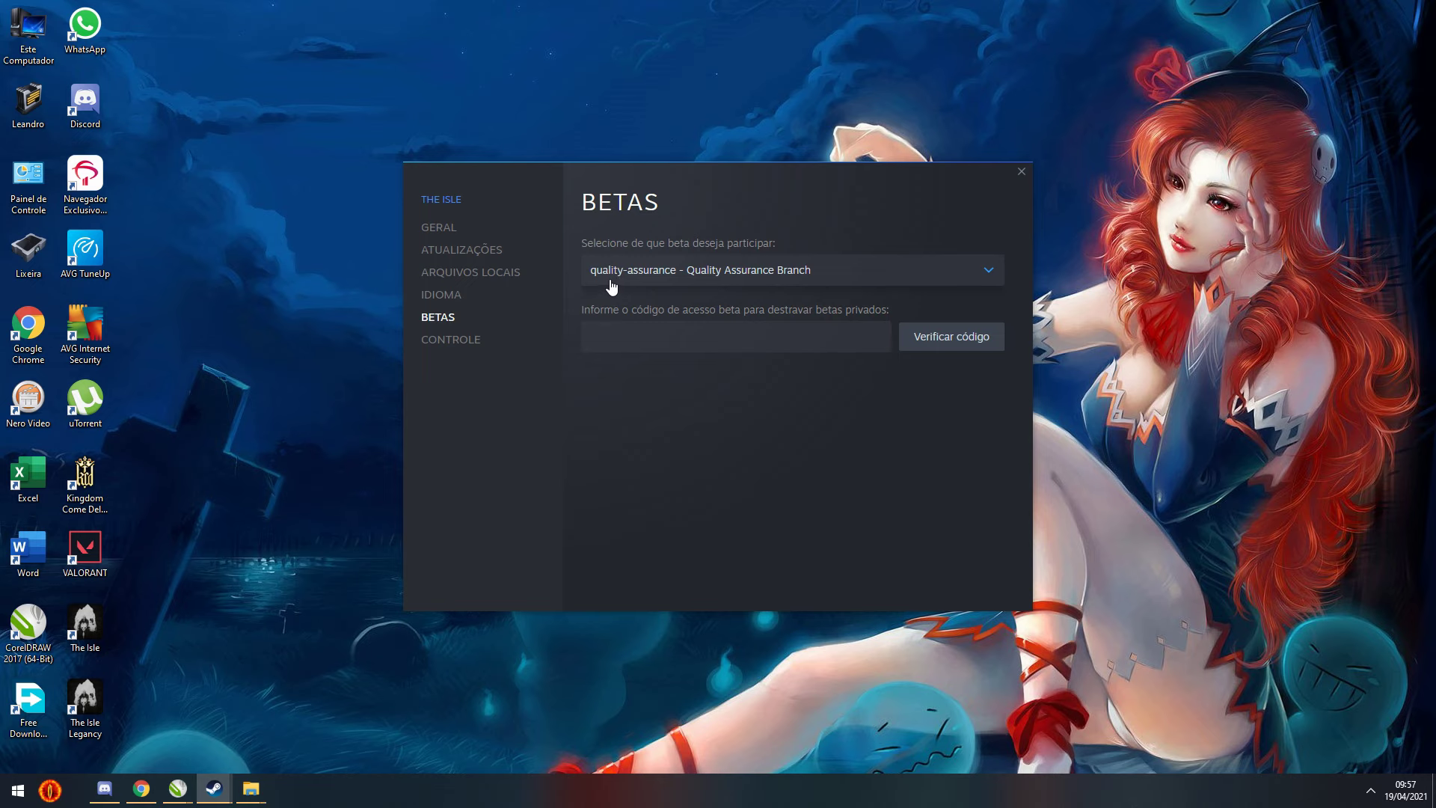
click(269, 514)
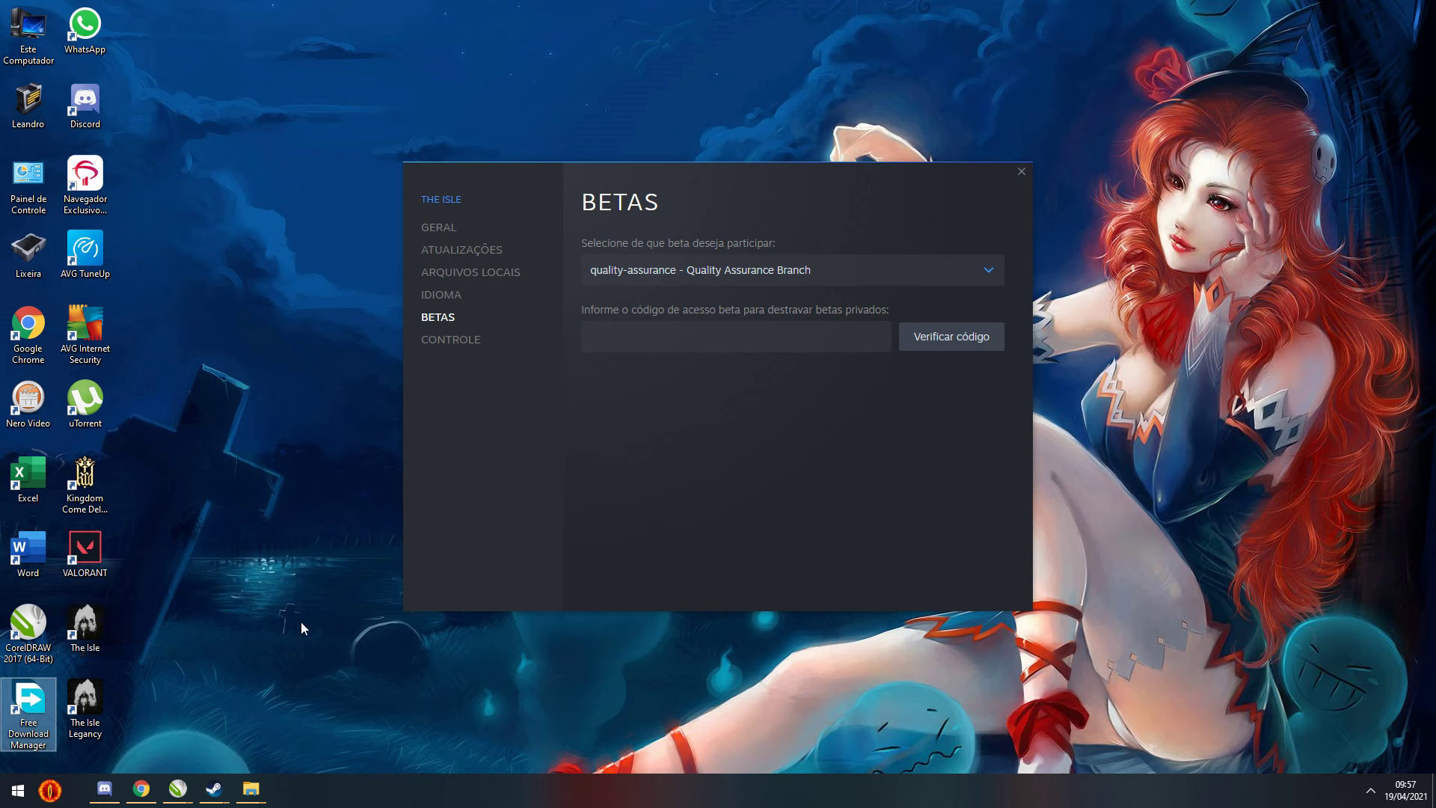
click(214, 788)
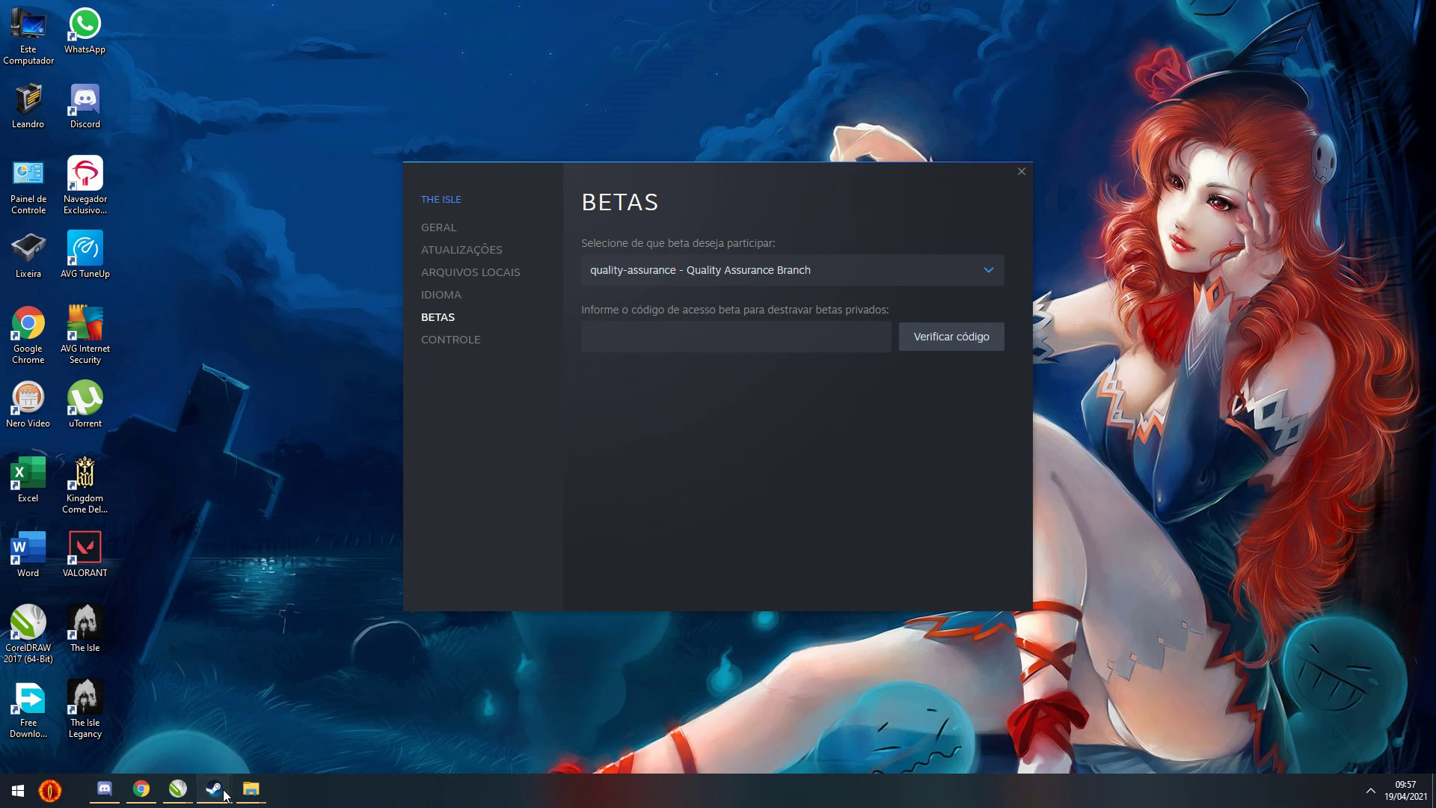
click(158, 725)
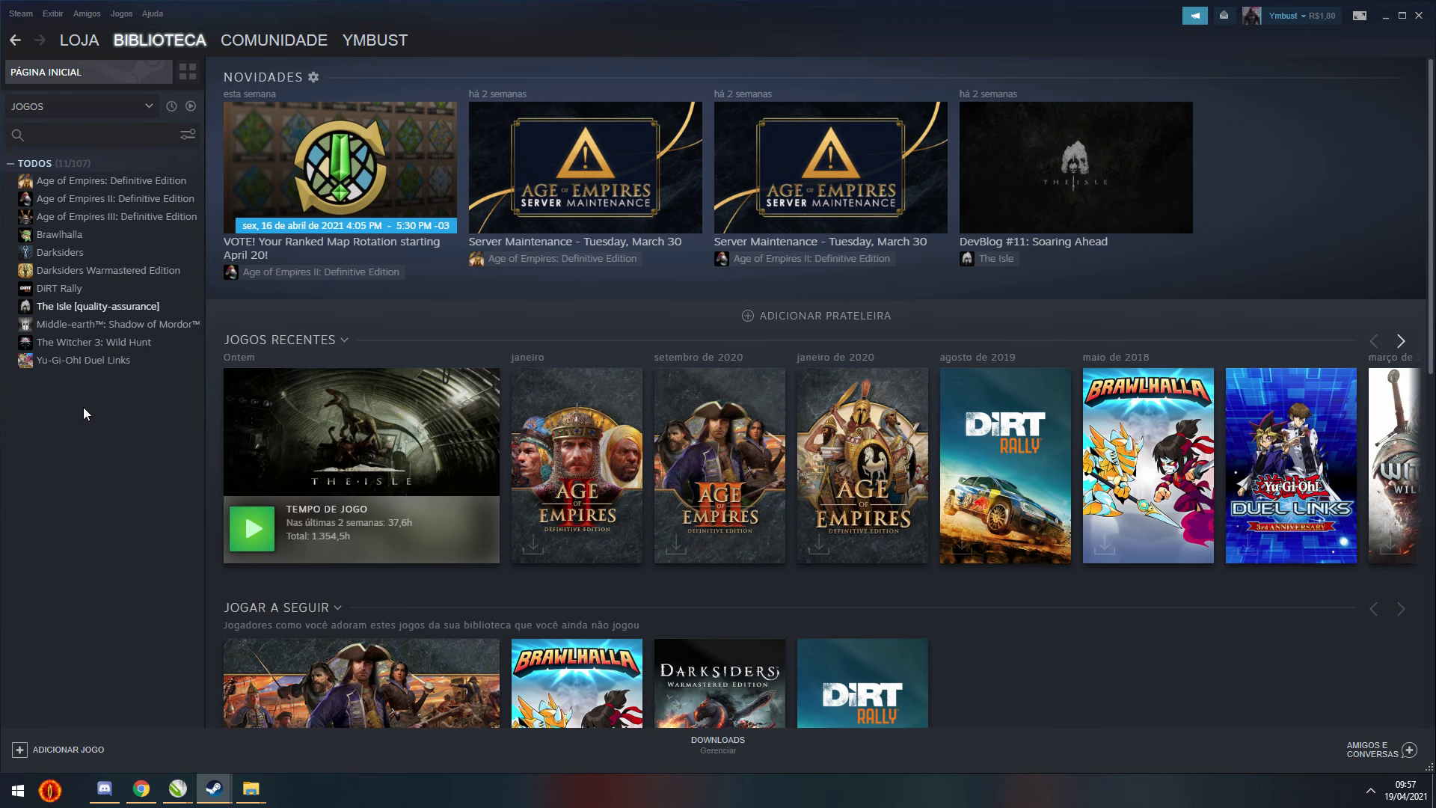
right_click(107, 308)
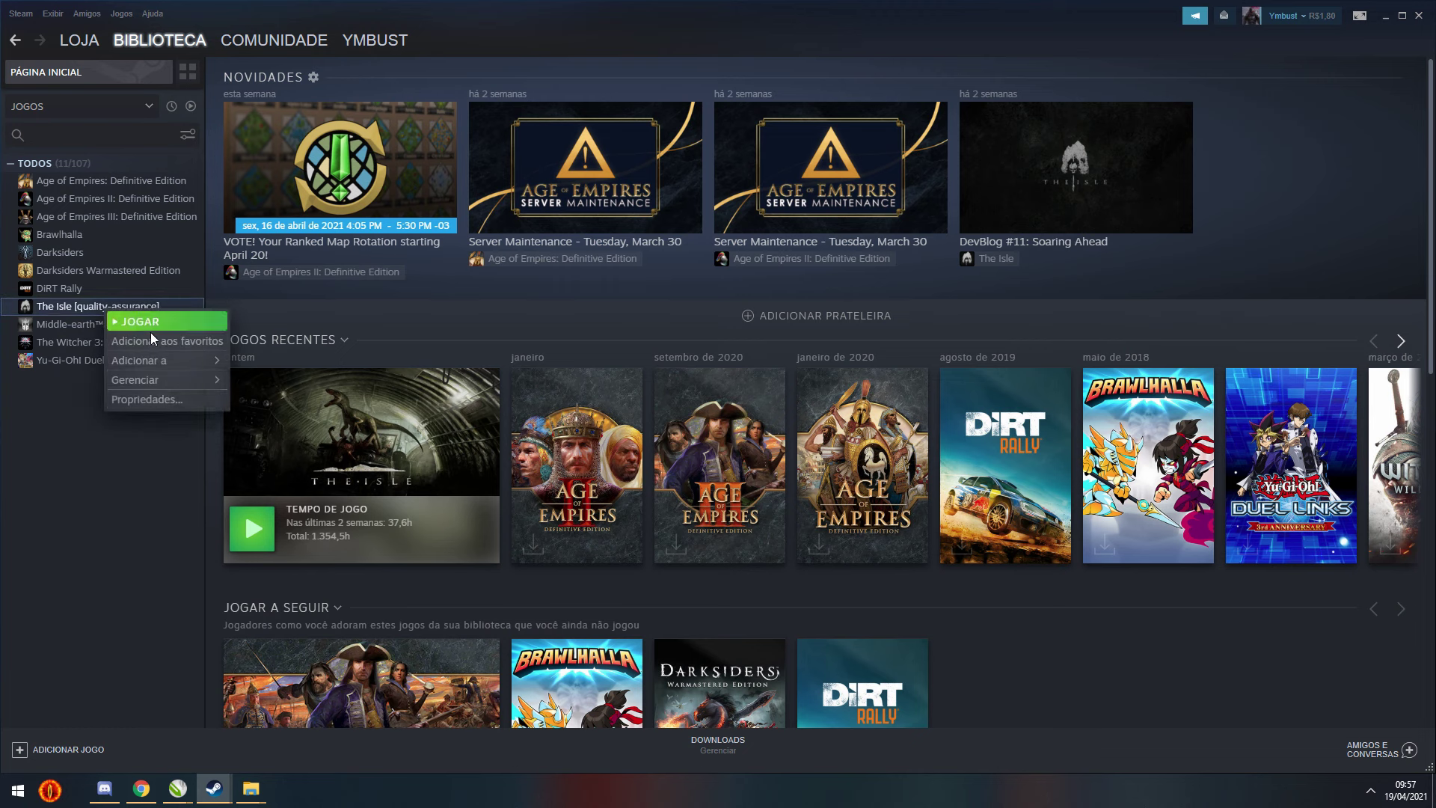
click(181, 402)
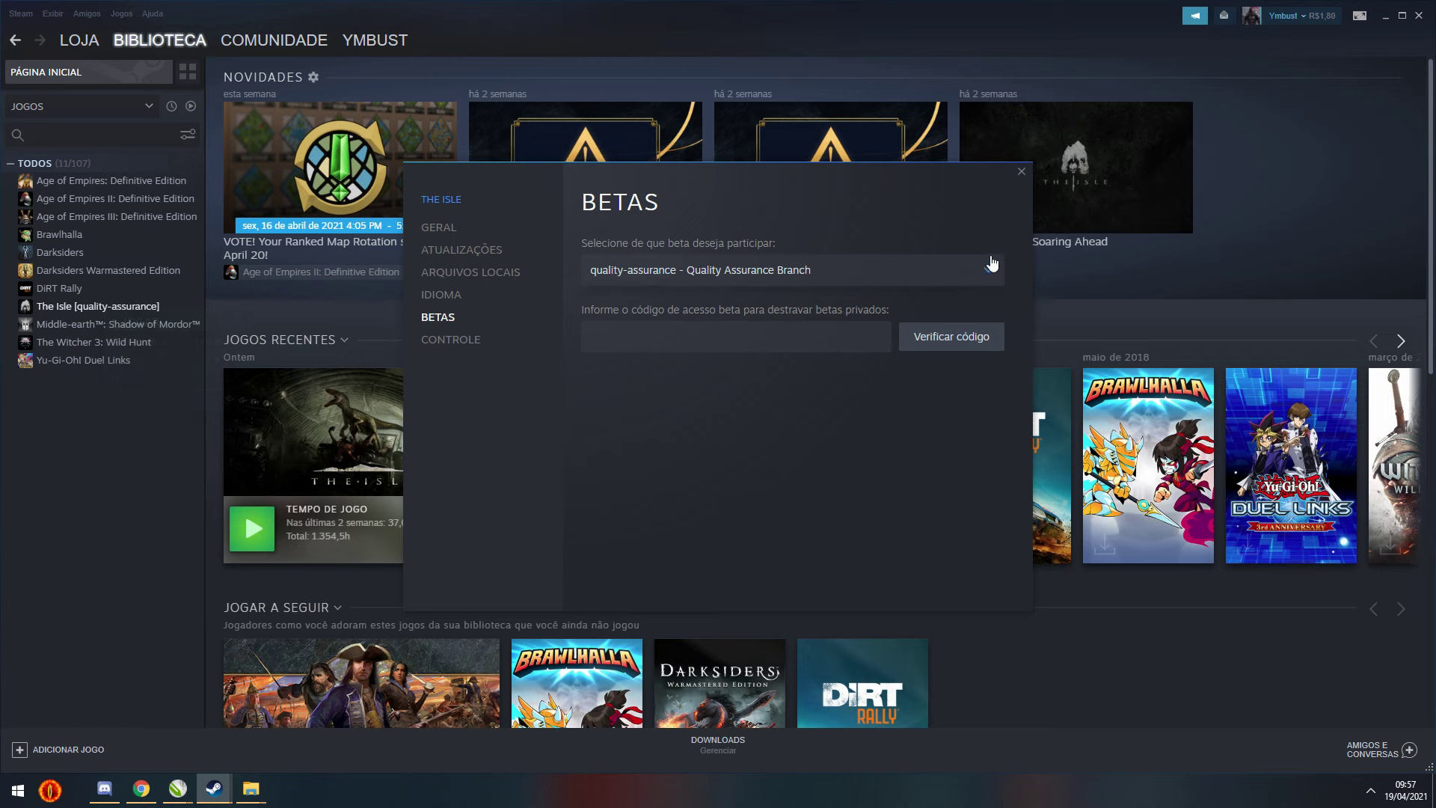